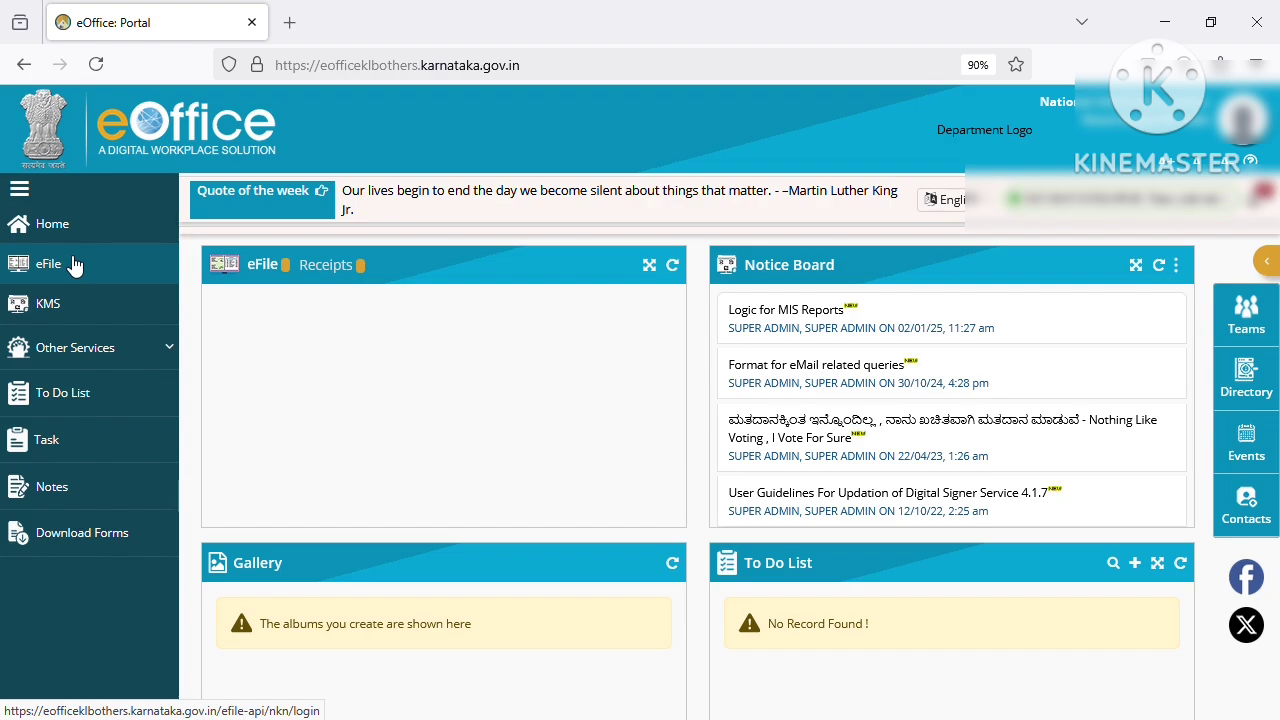
Open the test file from the eFile inbox and examine Note # 1, its author and its time
left_click(72, 263)
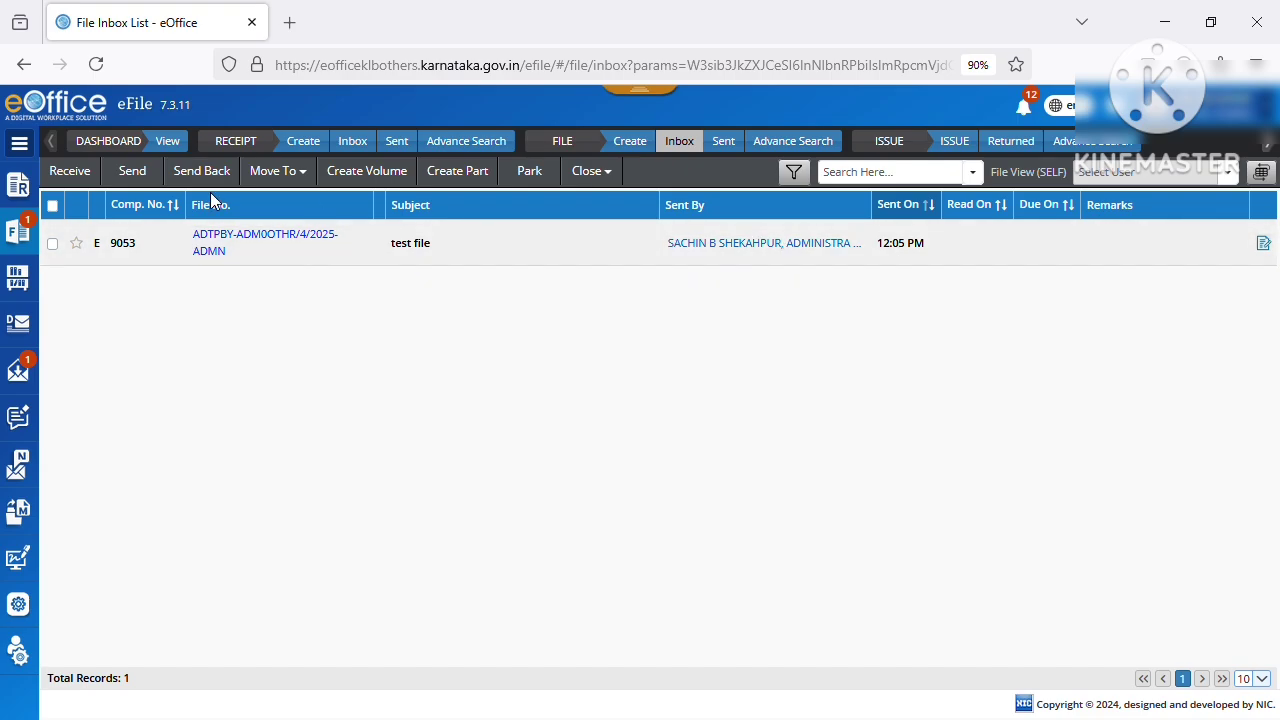
left_click(268, 245)
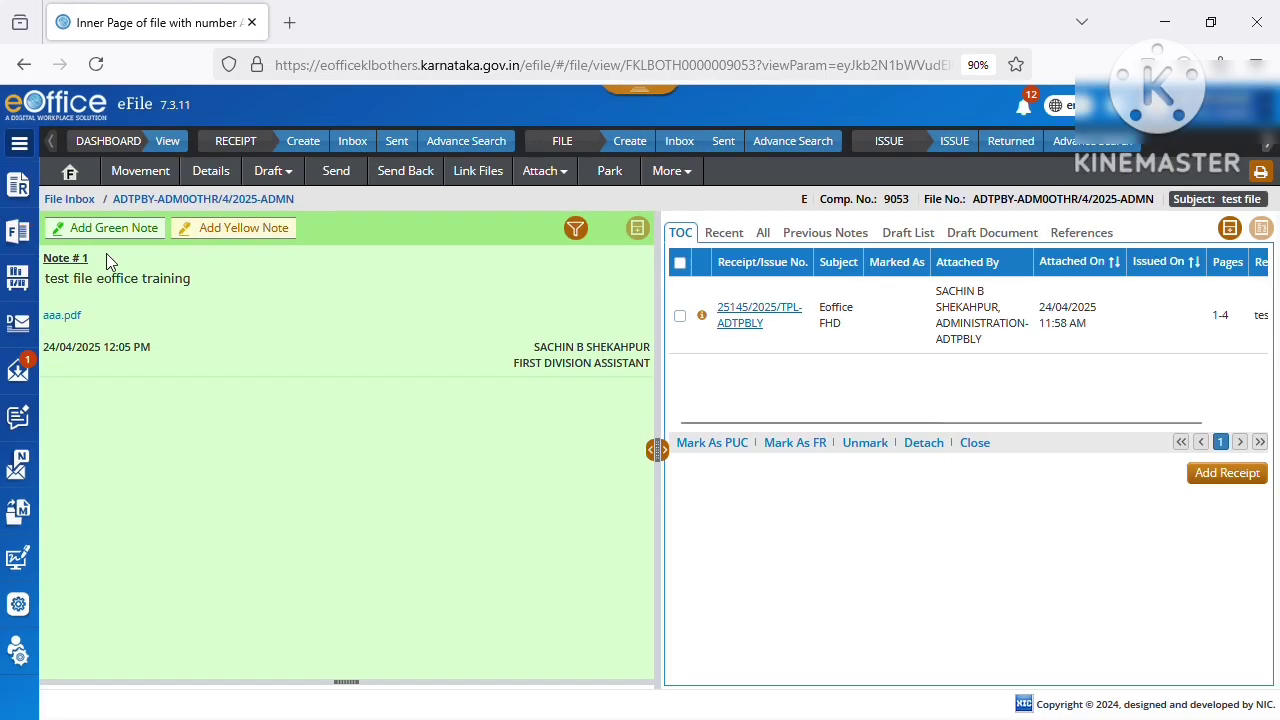
left_click_drag(110, 260, 42, 260)
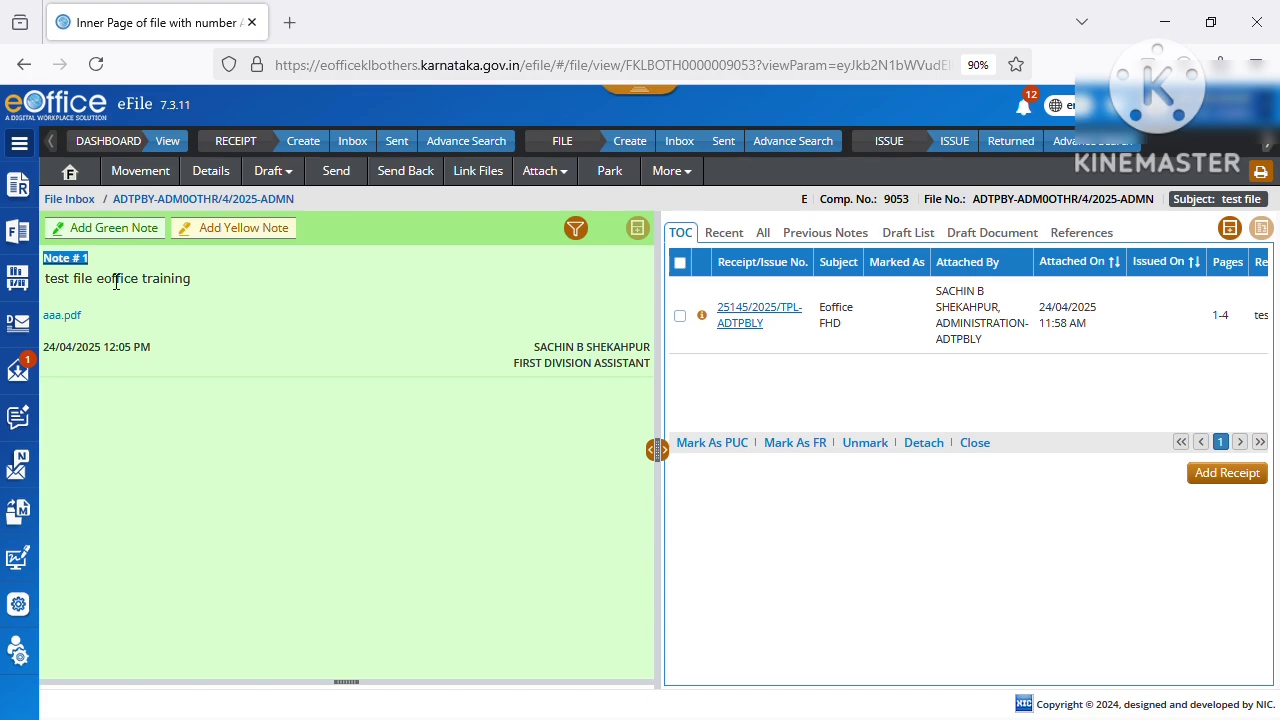
left_click_drag(514, 350, 623, 366)
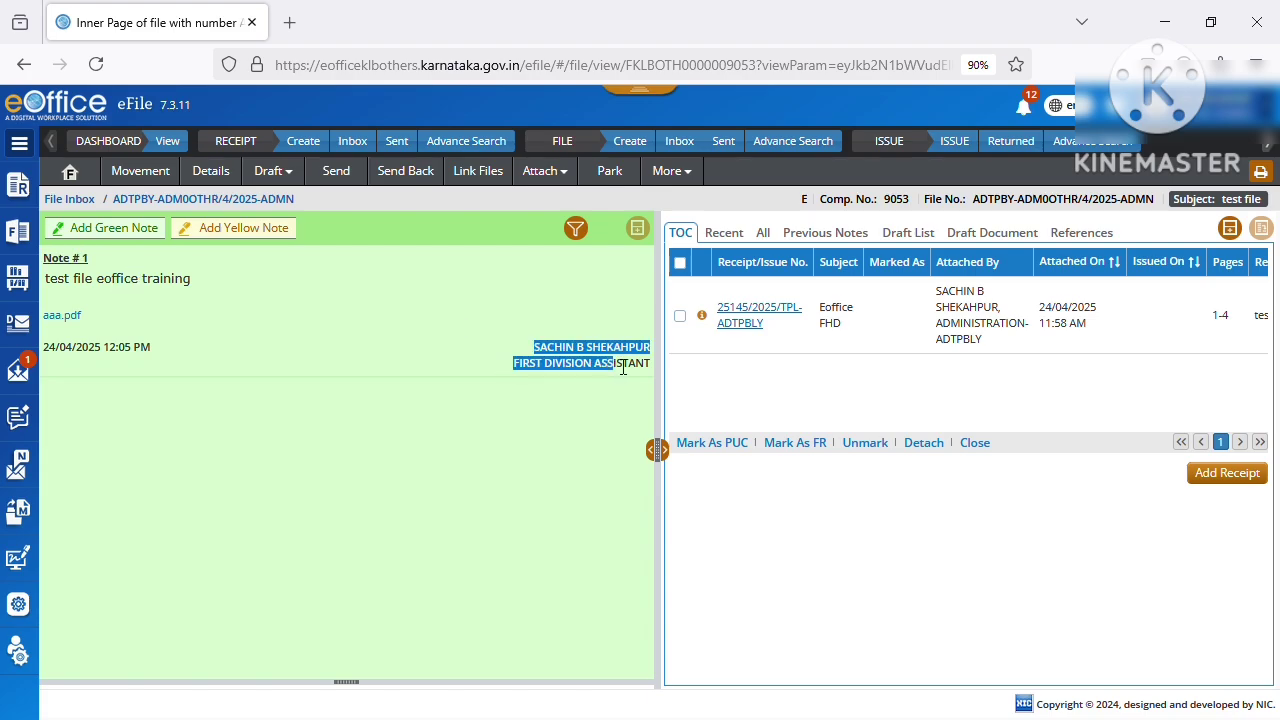
left_click_drag(190, 353, 104, 352)
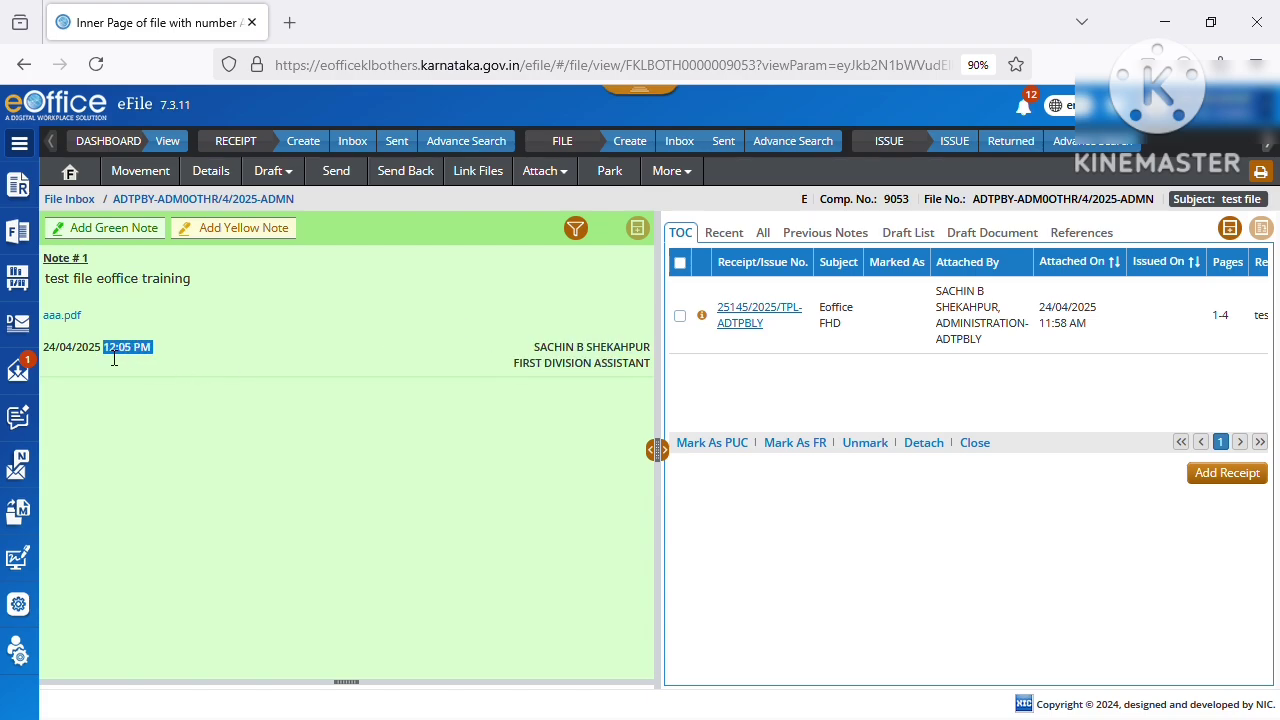
Open the note's aaa.pdf attachment, look through its pages and return to the file
left_click(72, 320)
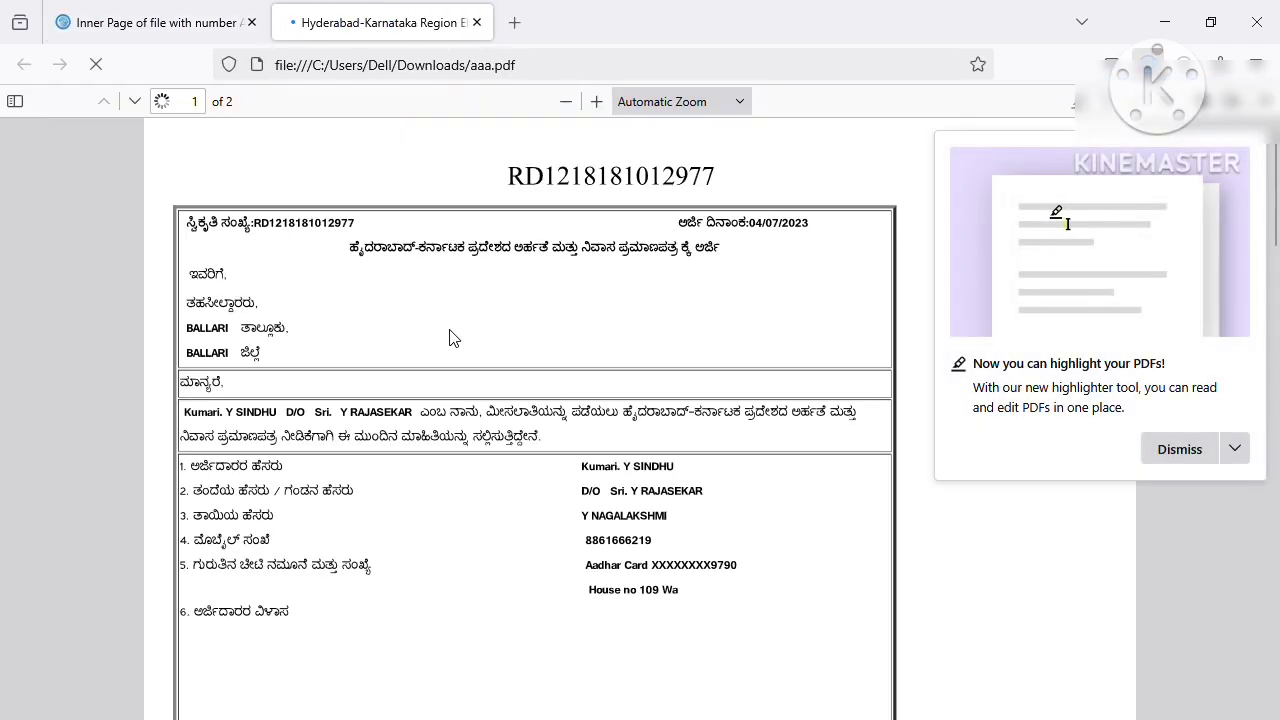
scroll(455, 360, "down", 3)
scroll(455, 360, "down", 6)
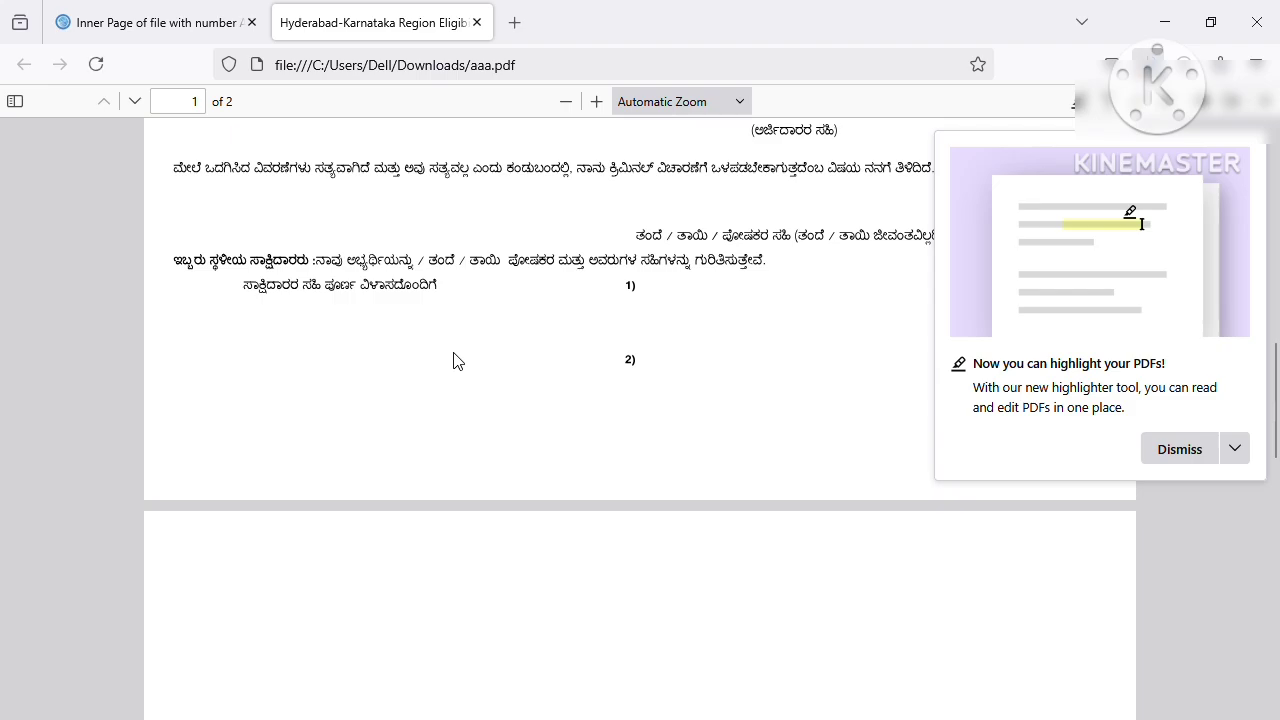
scroll(455, 360, "down", 8)
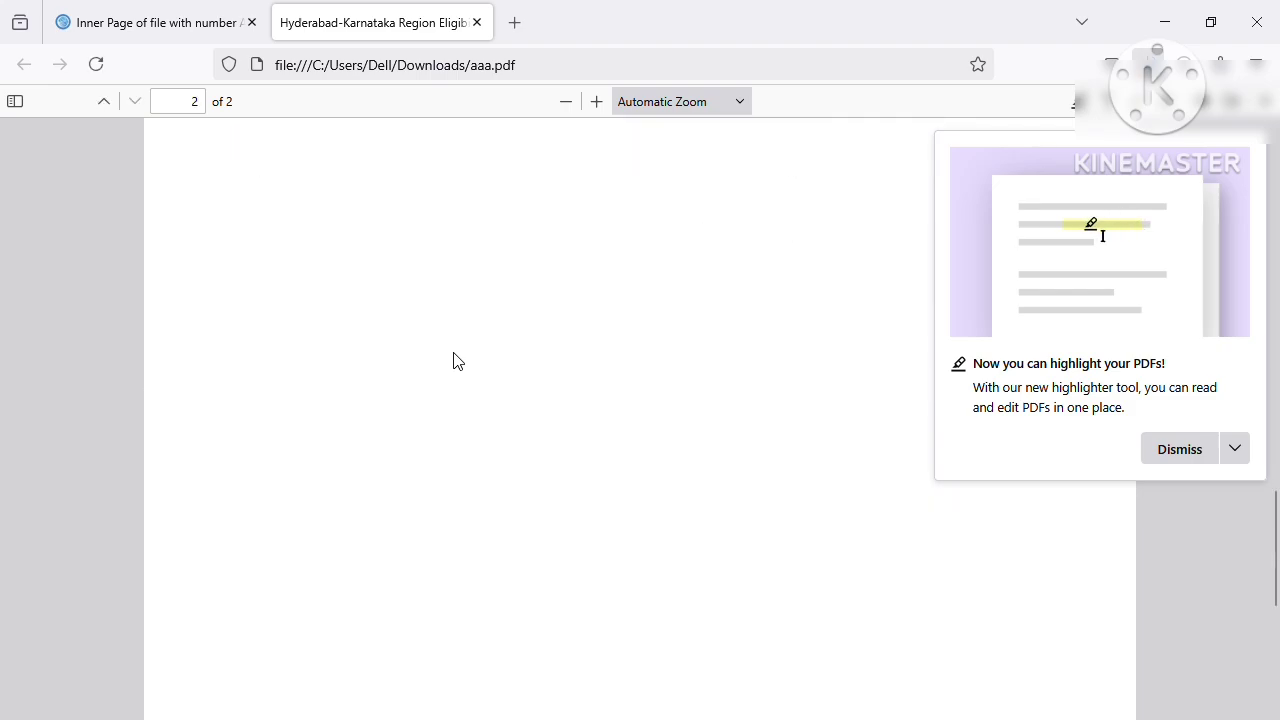
left_click(140, 20)
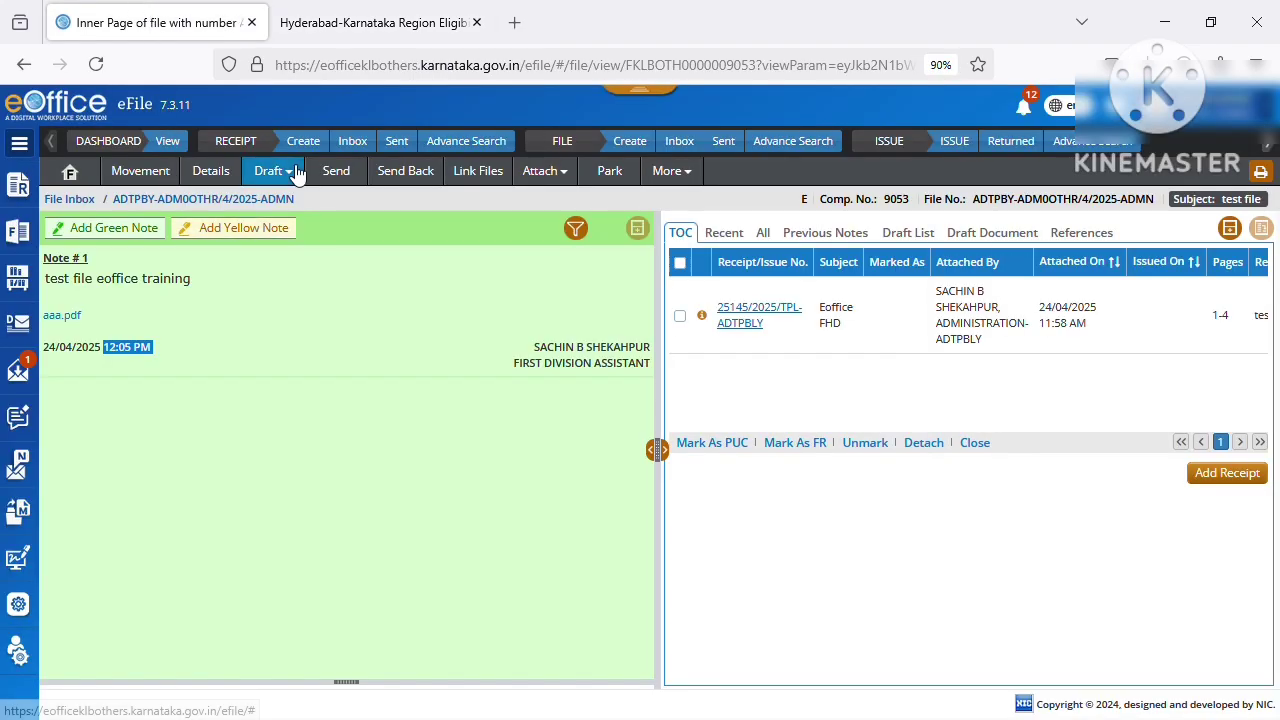
Open the attached Eoffice FHD receipt and look through its scanned pages to the end
left_click(757, 336)
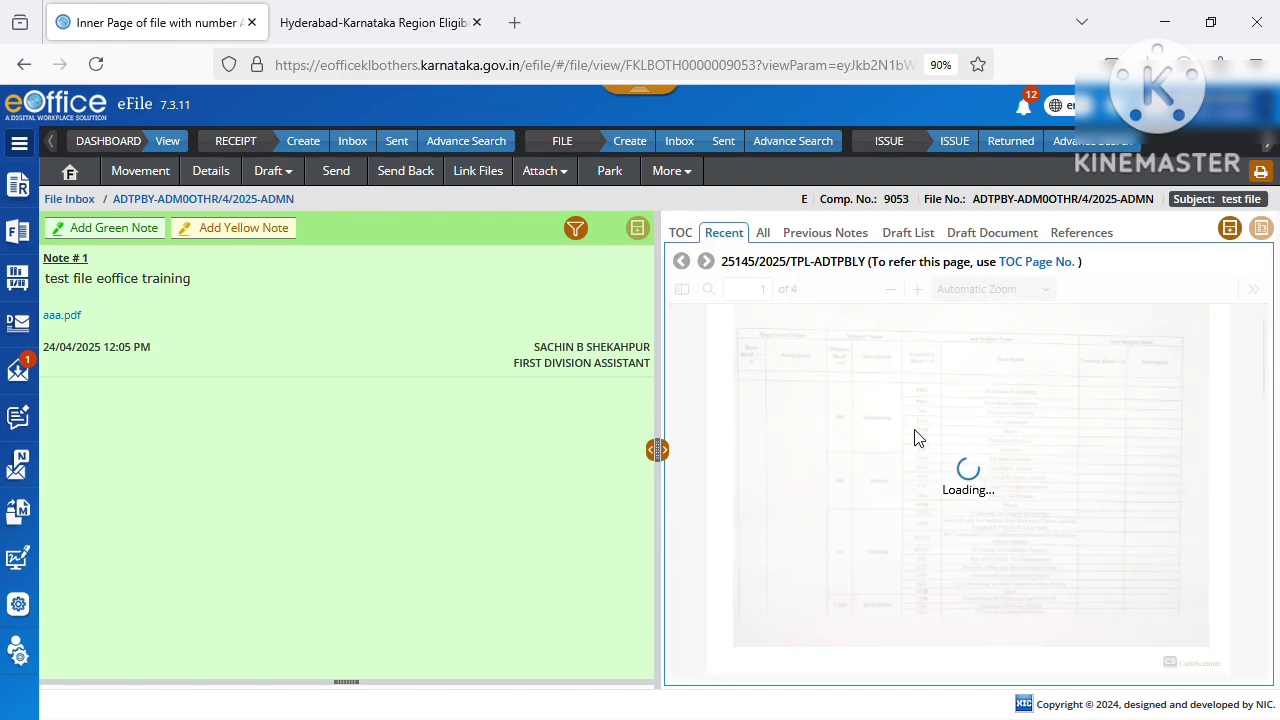
scroll(918, 438, "down", 10)
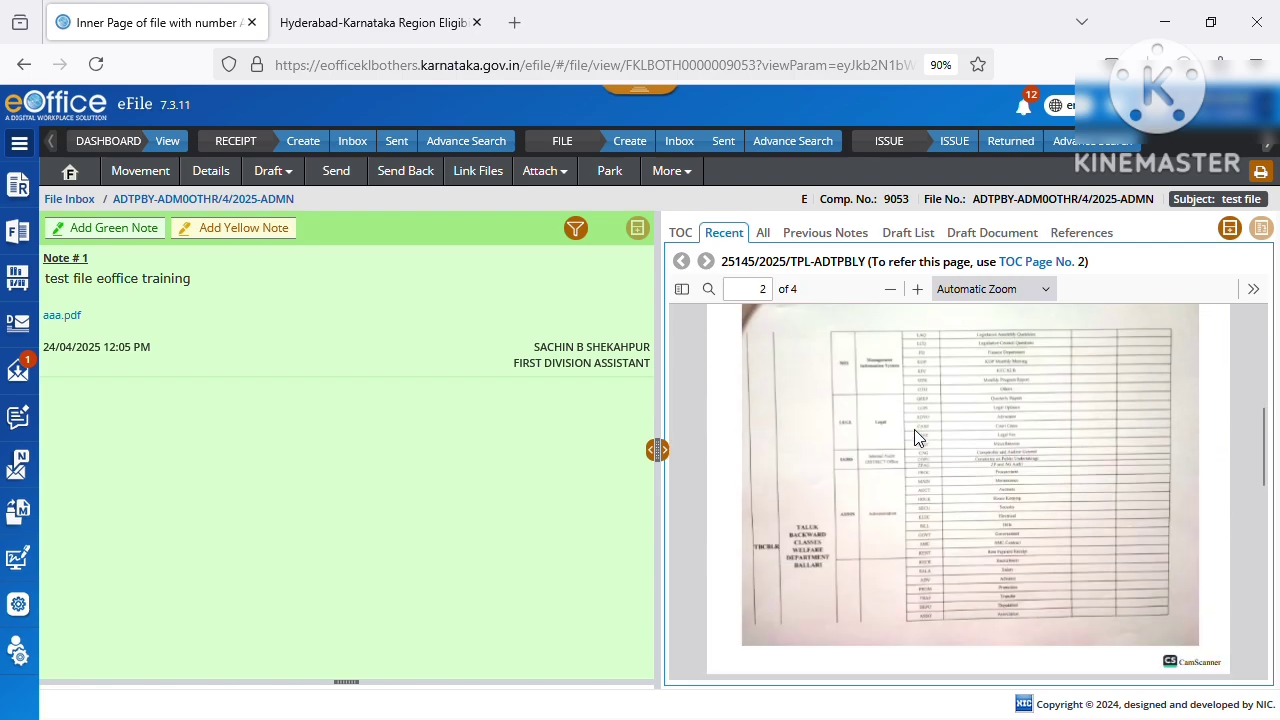
scroll(914, 430, "down", 10)
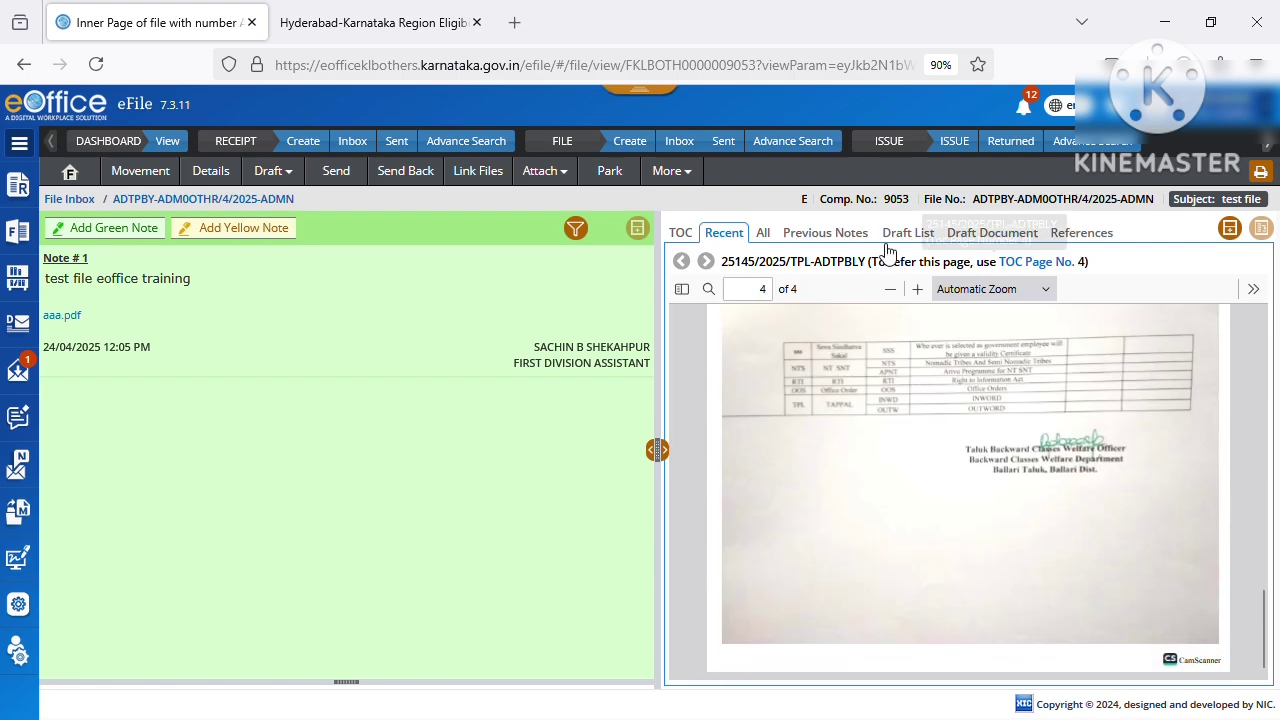
Open draft DFA/15447 from the file's draft list and read through its letter
left_click(918, 236)
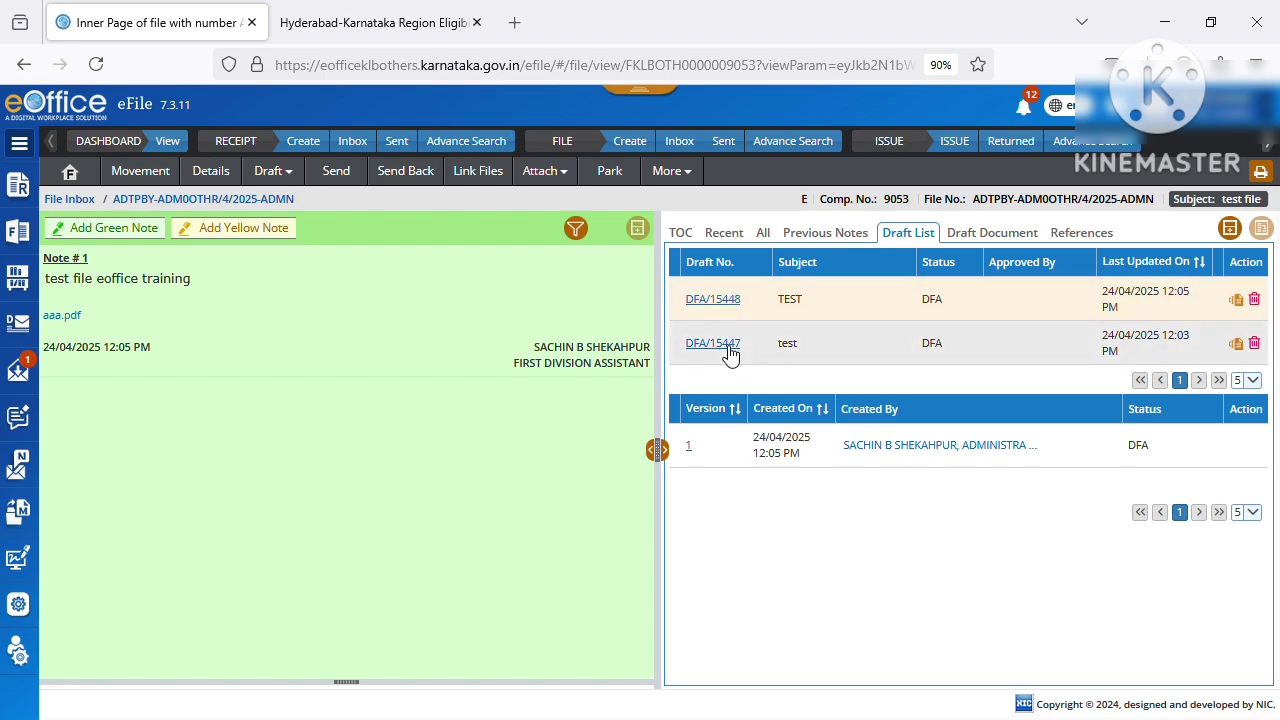
left_click(726, 345)
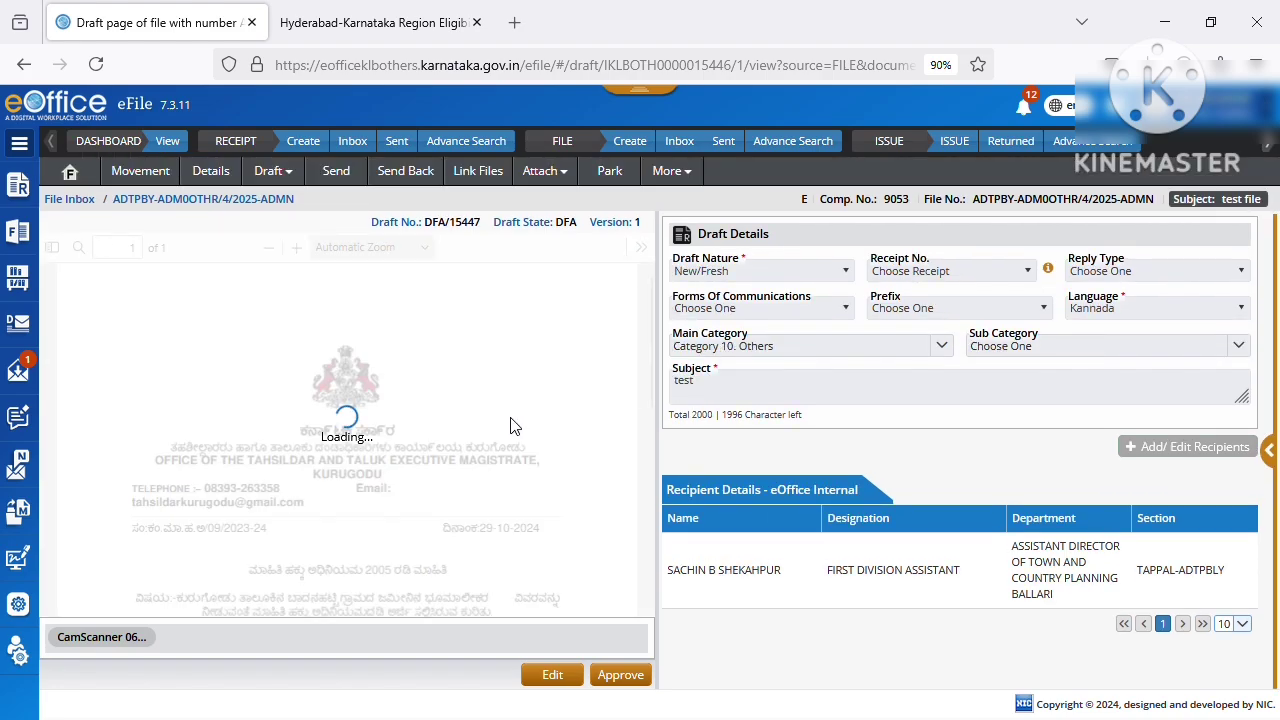
scroll(504, 425, "down", 5)
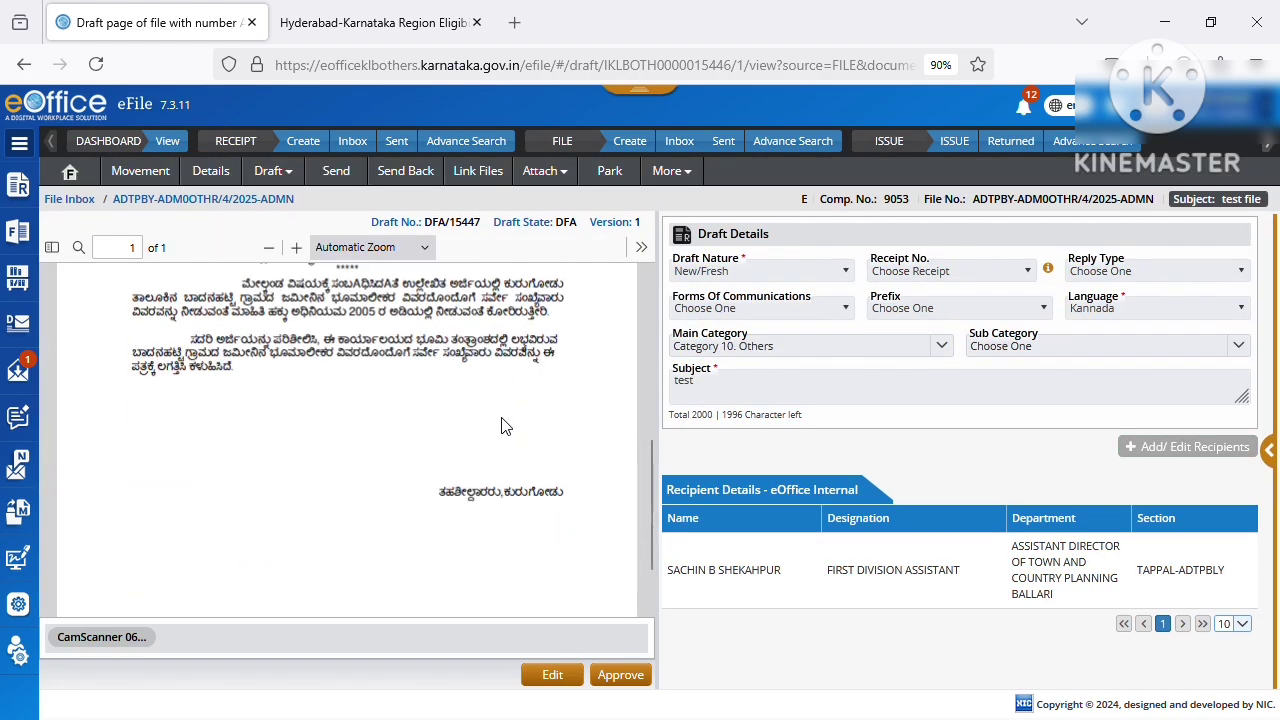
scroll(504, 425, "up", 6)
scroll(504, 425, "down", 3)
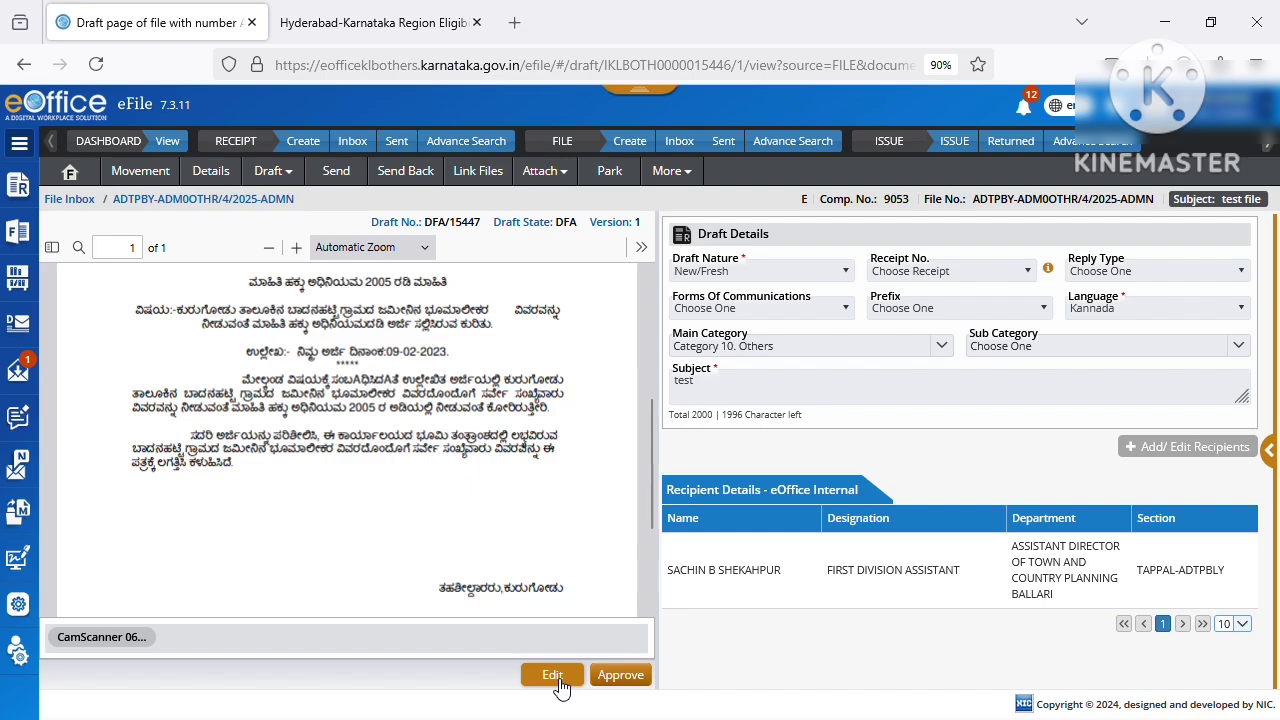
Edit the draft letter's date to 24-04-2025 and save the updated draft
left_click(556, 679)
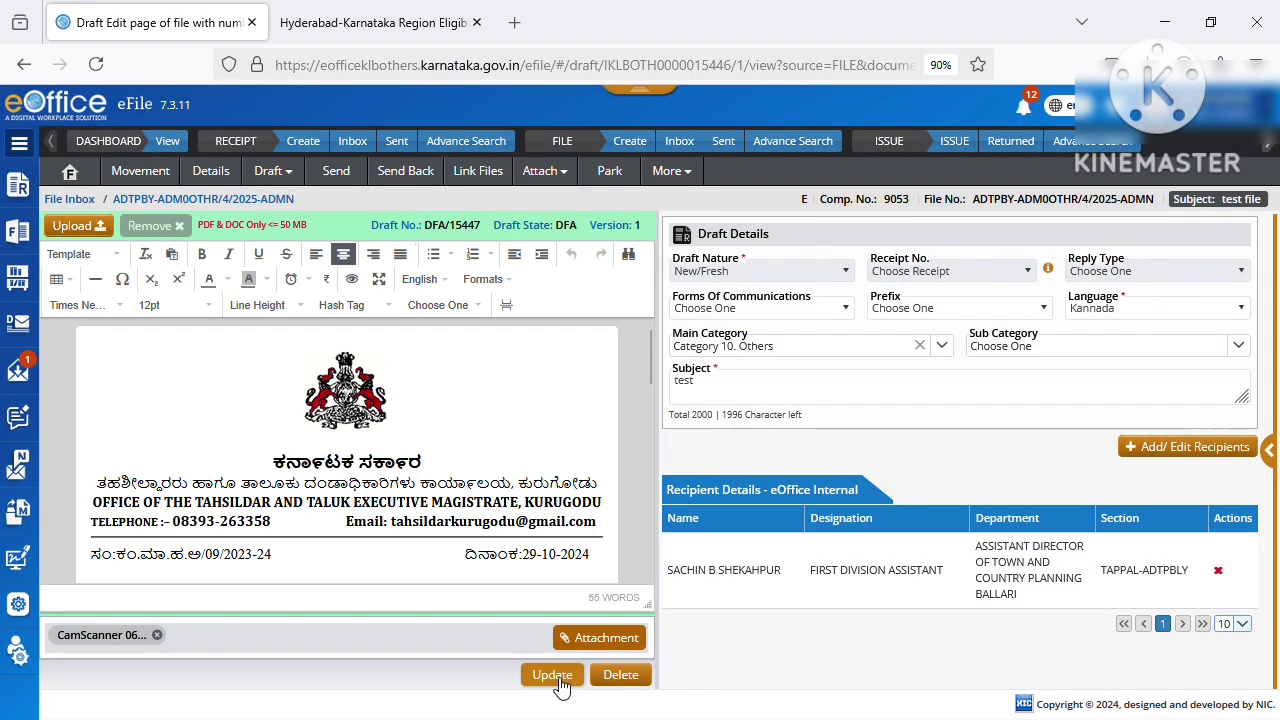
scroll(536, 527, "down", 2)
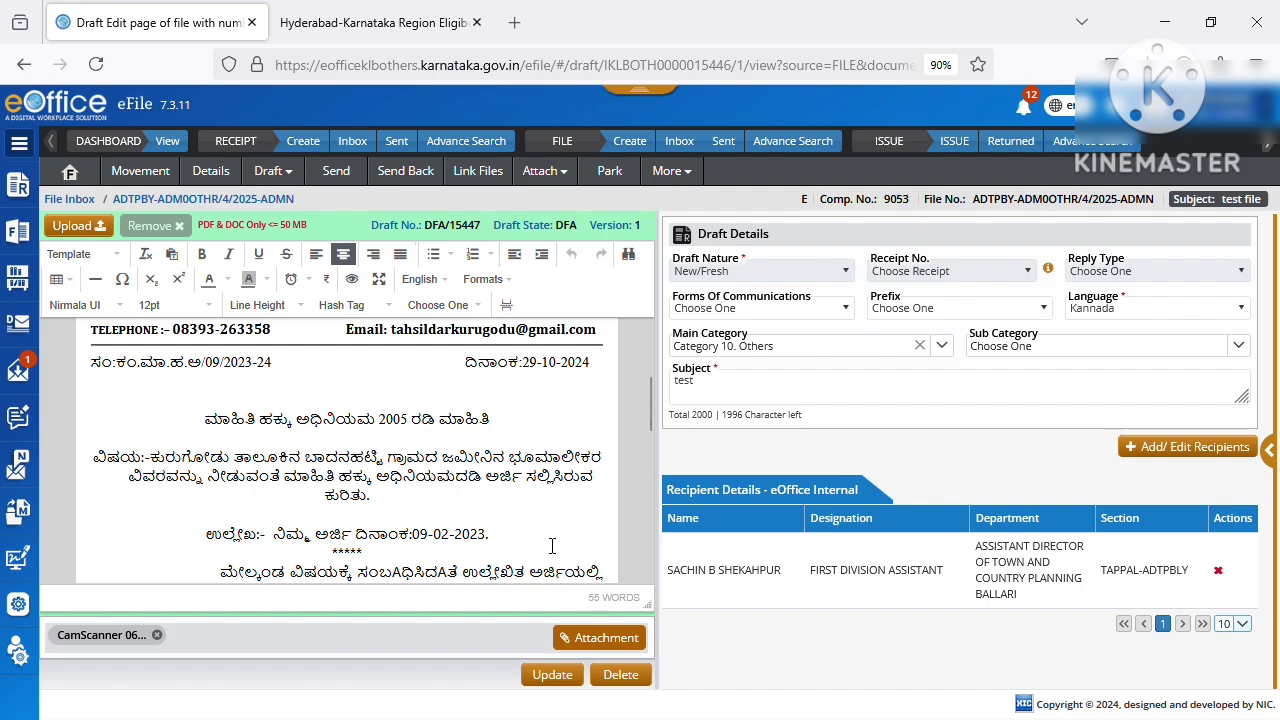
scroll(551, 545, "down", 5)
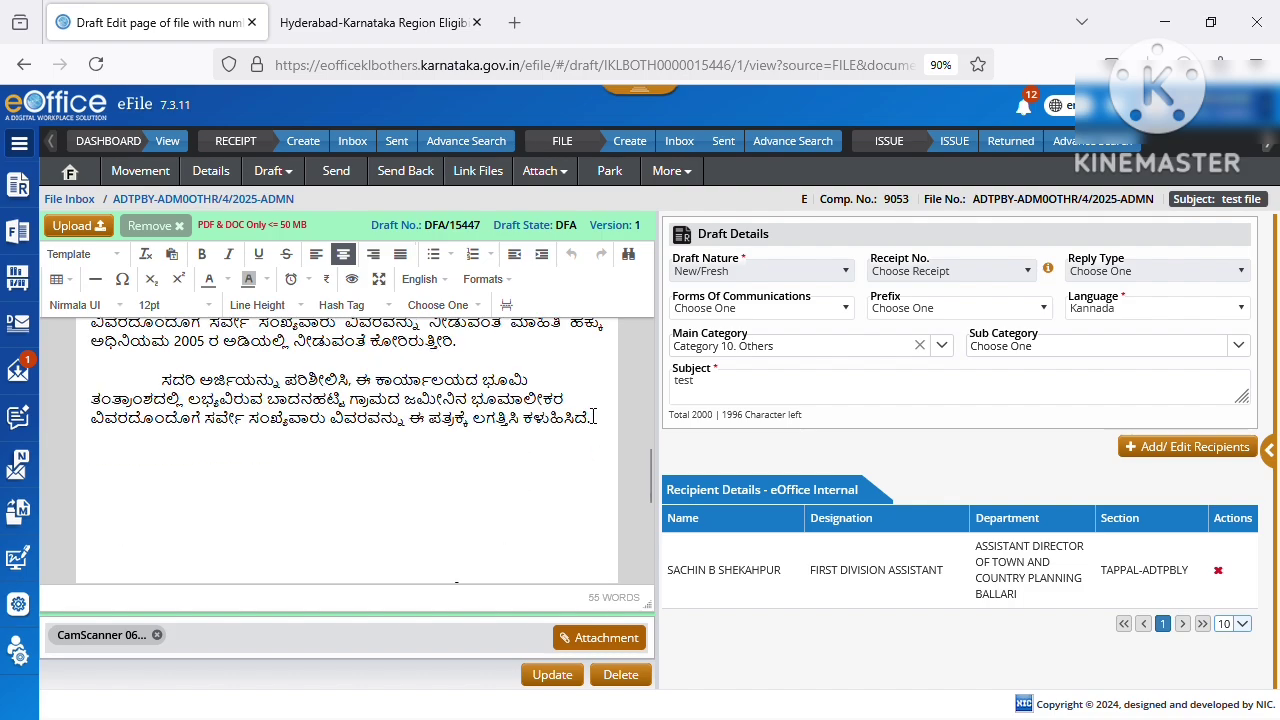
scroll(590, 430, "up", 10)
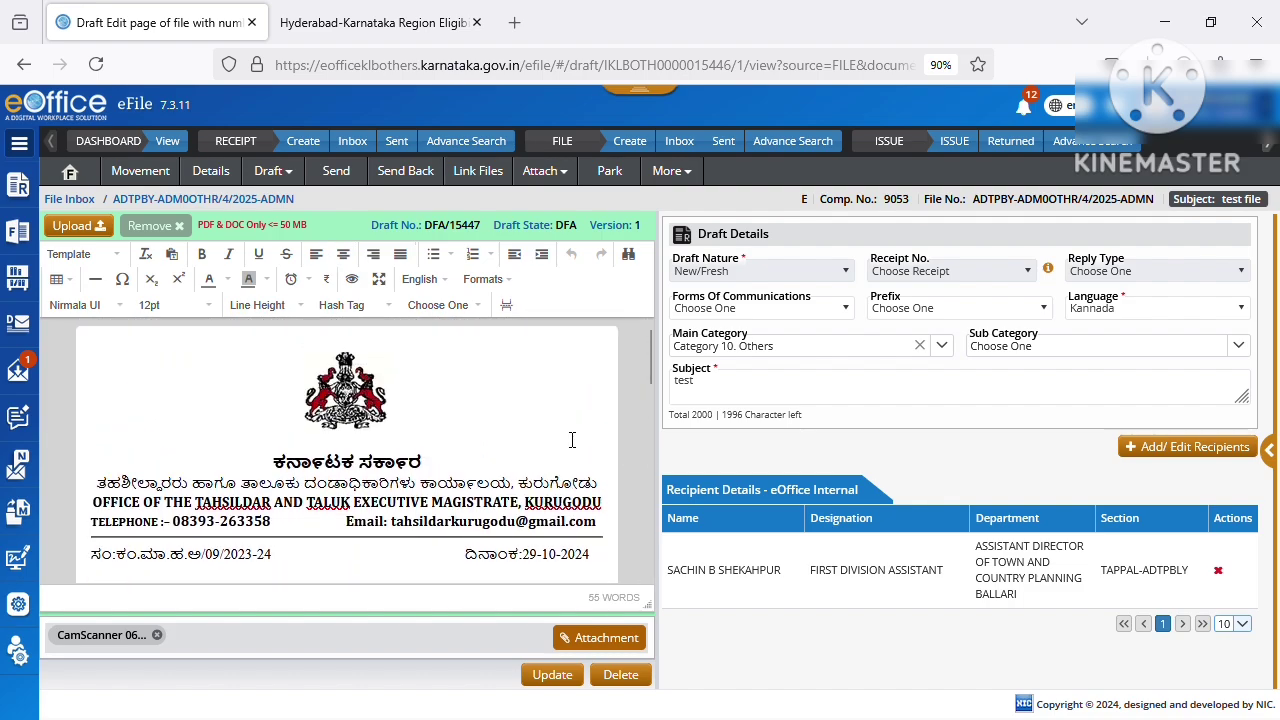
scroll(566, 499, "down", 1)
left_click(598, 470)
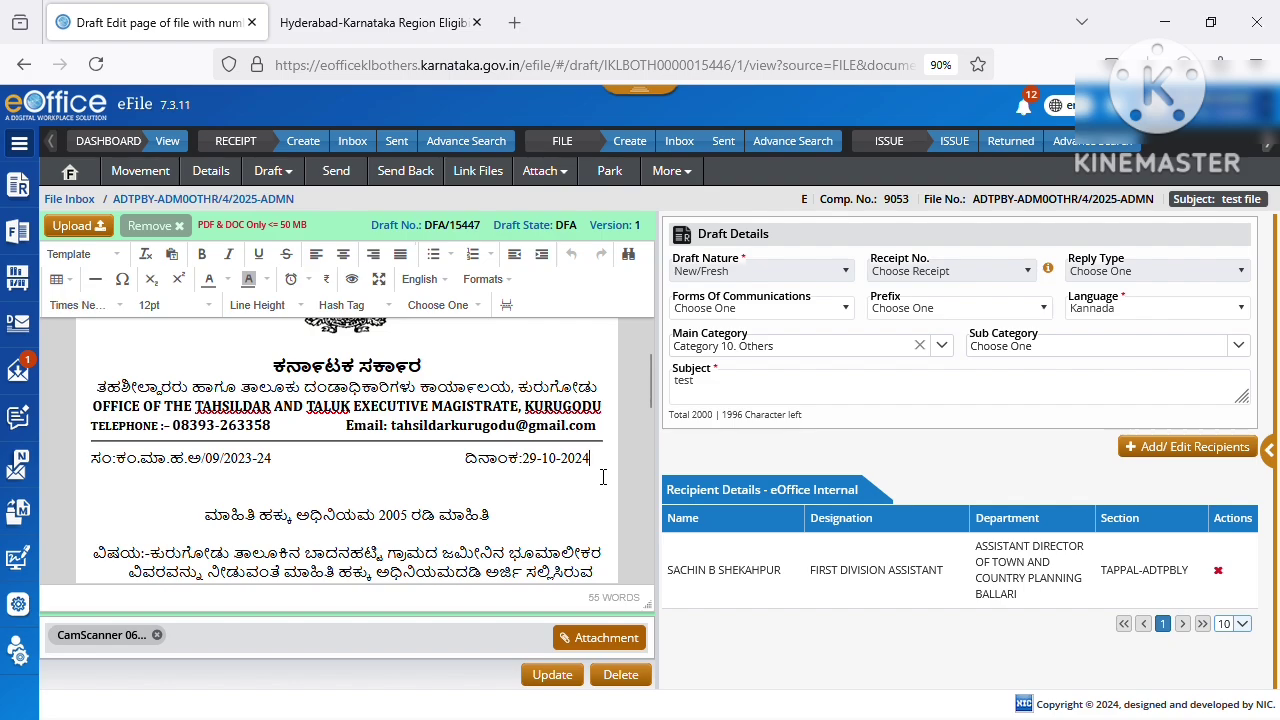
key("BackSpace")
type("5")
key("BackSpace")
key("BackSpace")
key("BackSpace")
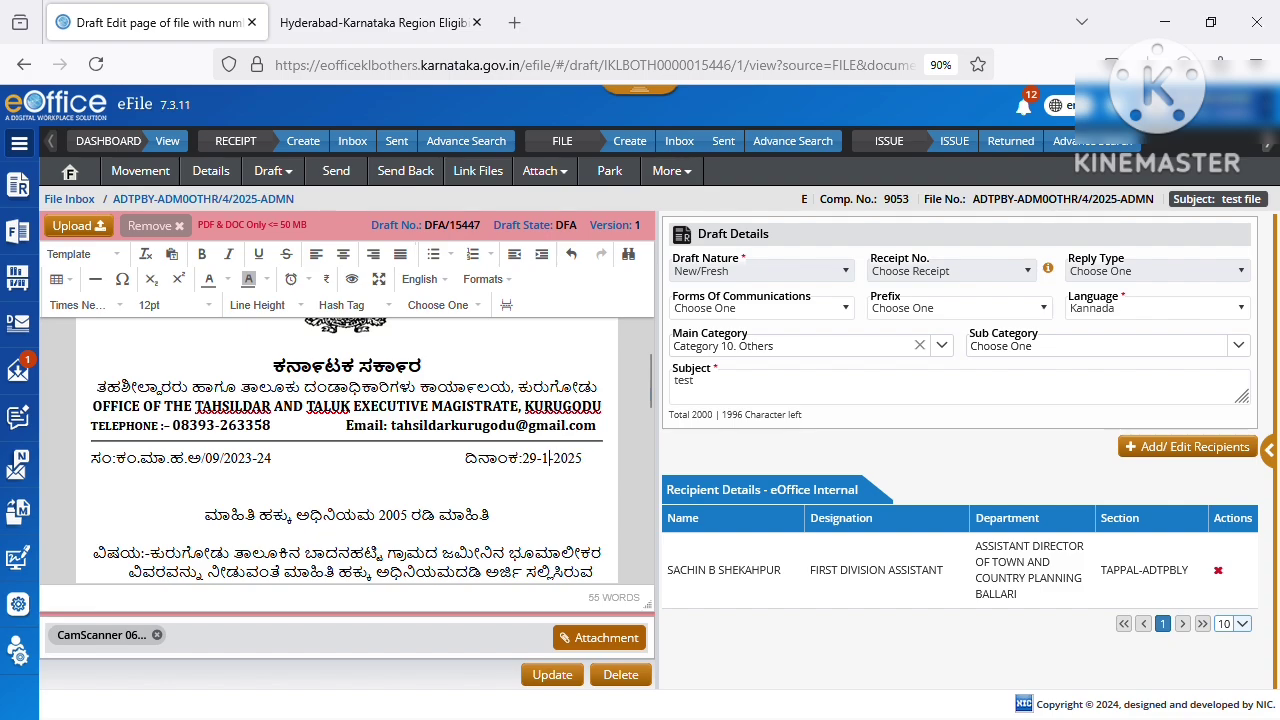
type("04-")
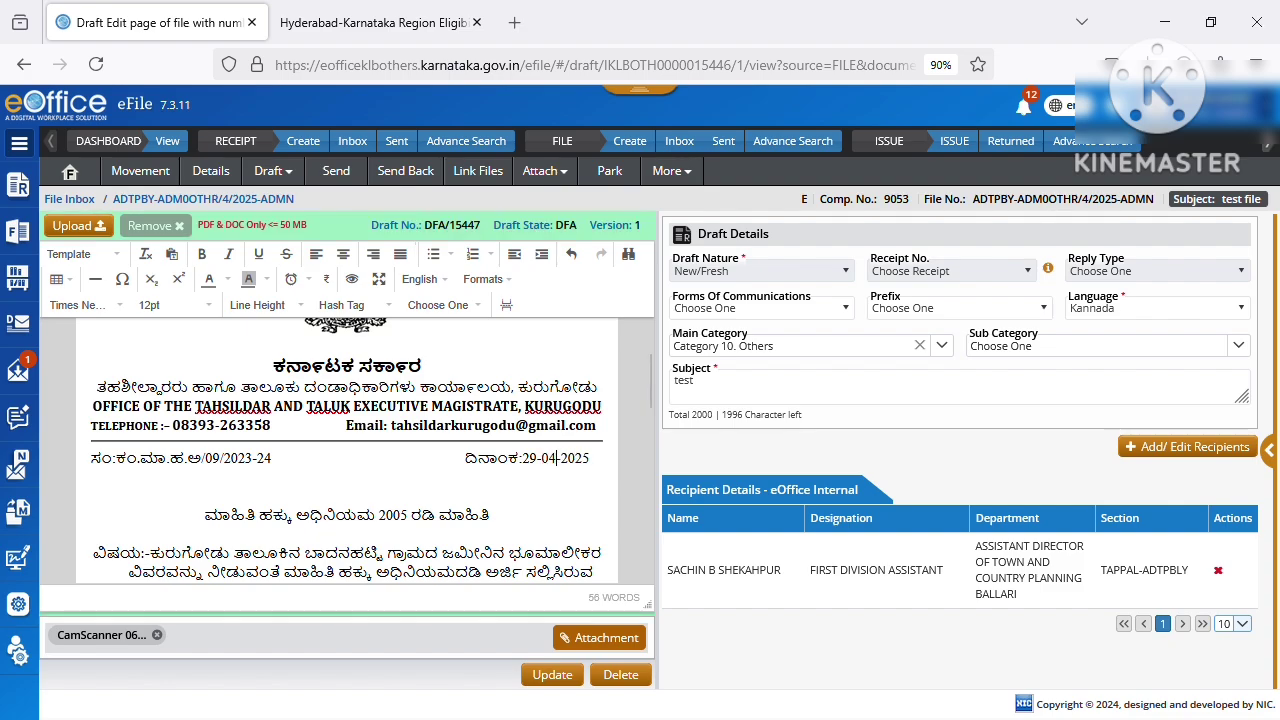
left_click_drag(538, 461, 530, 461)
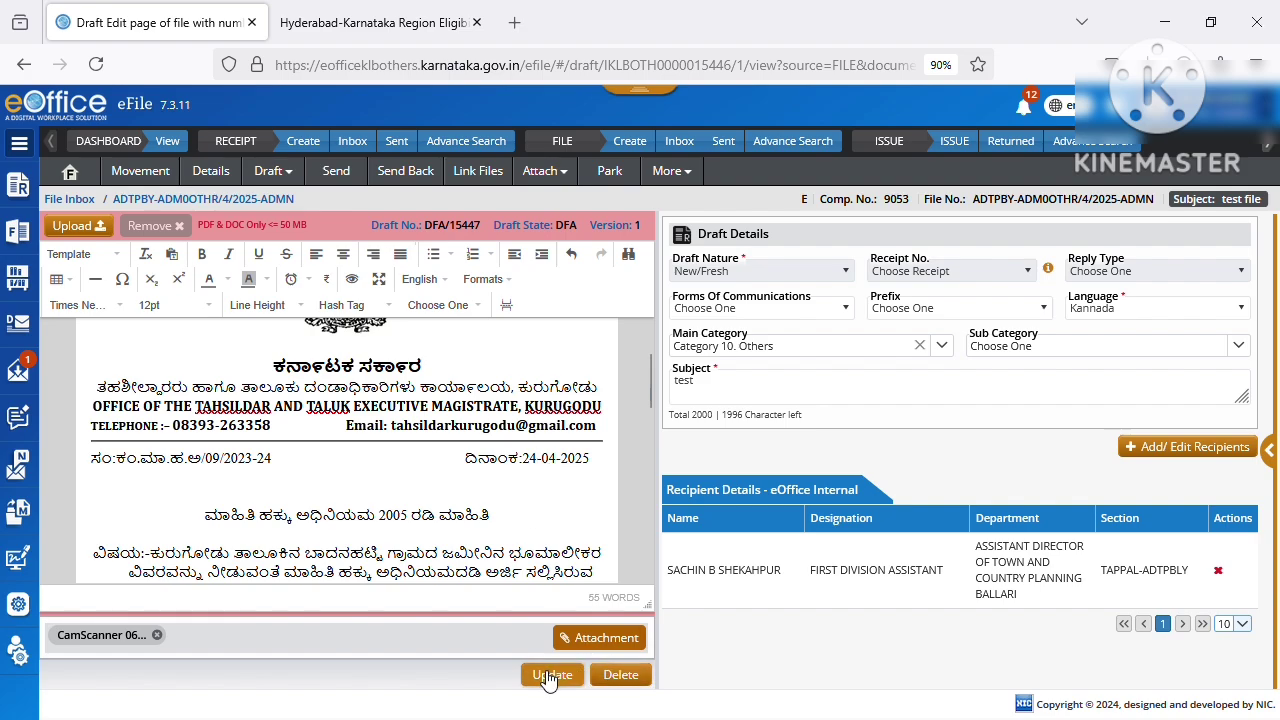
left_click(550, 675)
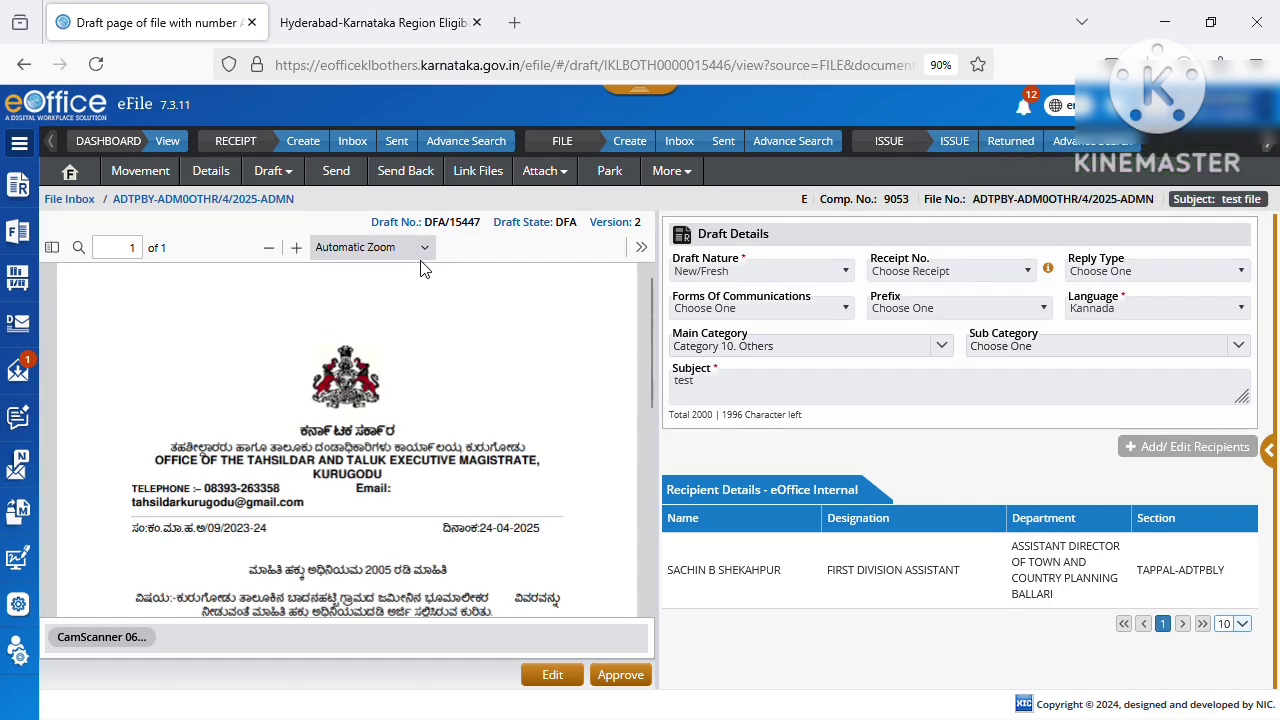
Reopen the file's draft list, view the listed drafts' versions and letter, and return to the list
left_click(274, 174)
left_click(292, 197)
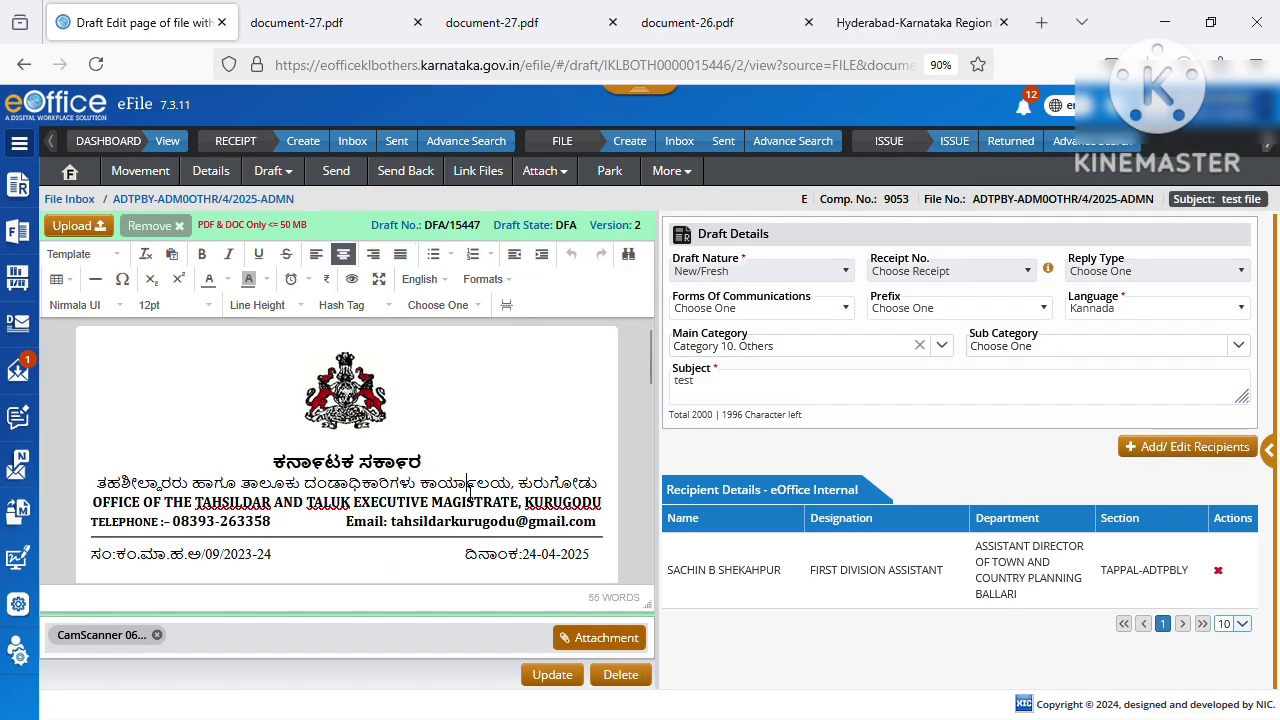
left_click(273, 171)
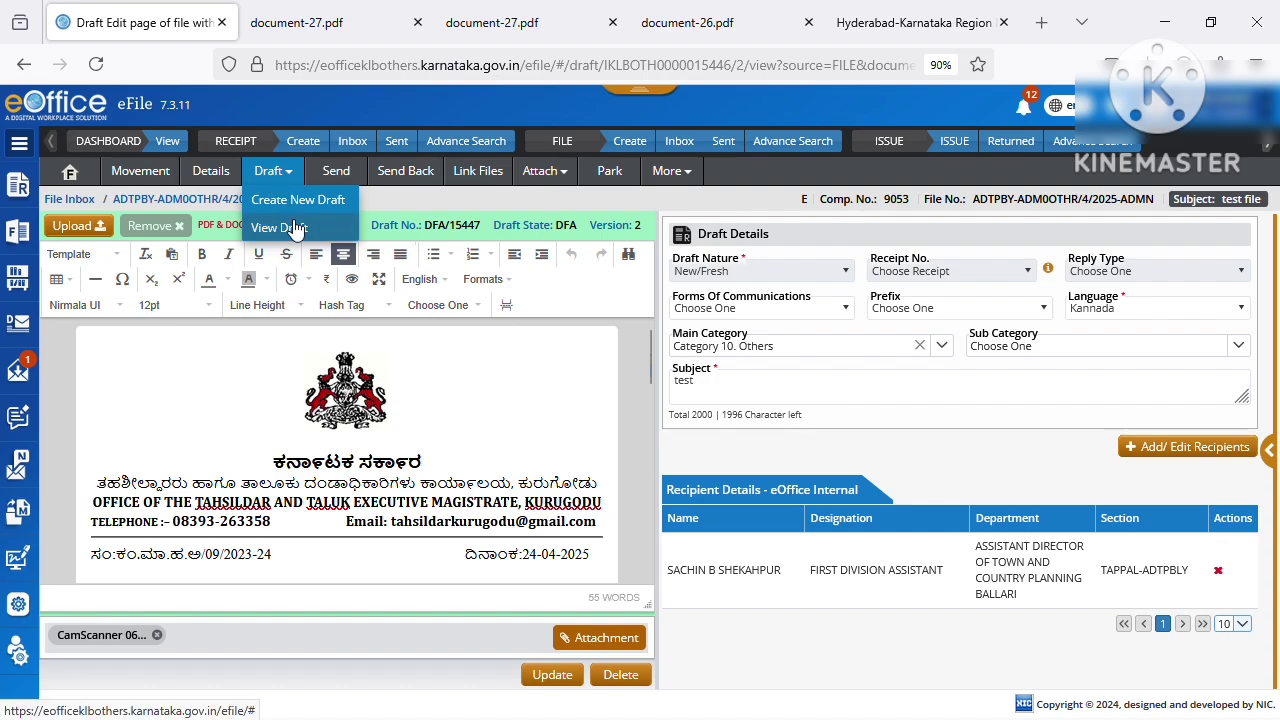
left_click(285, 220)
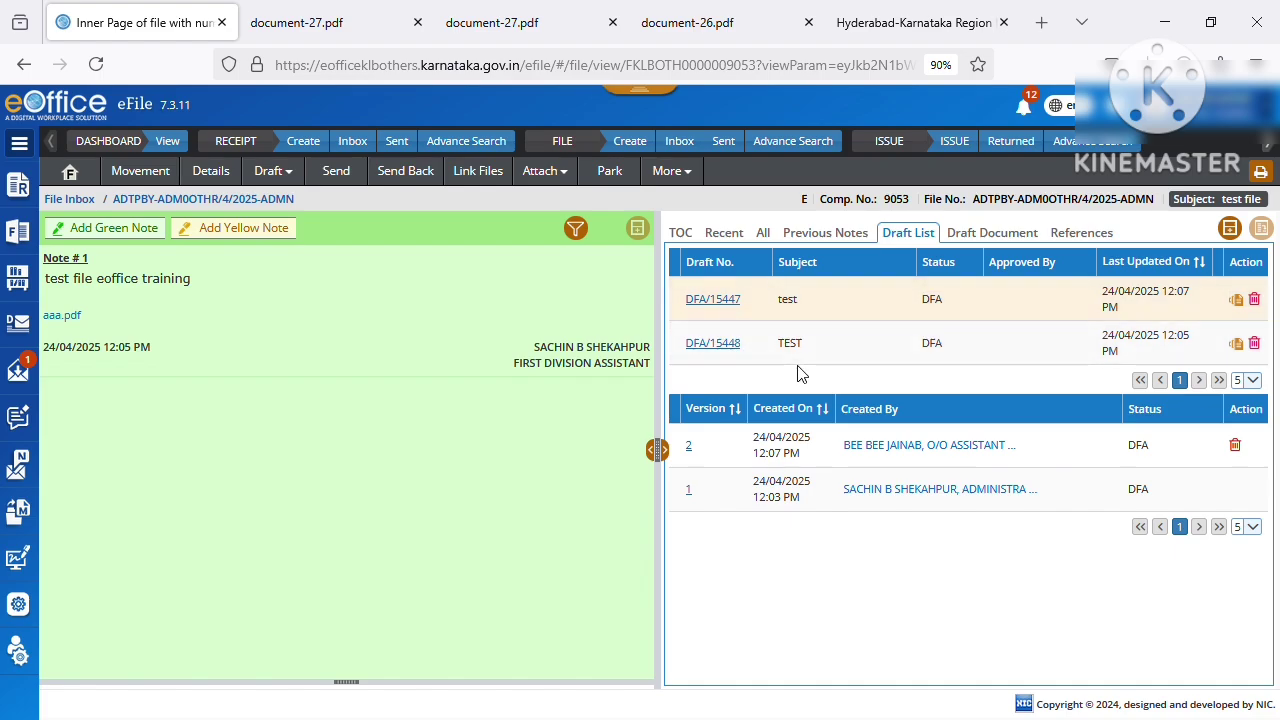
left_click(722, 300)
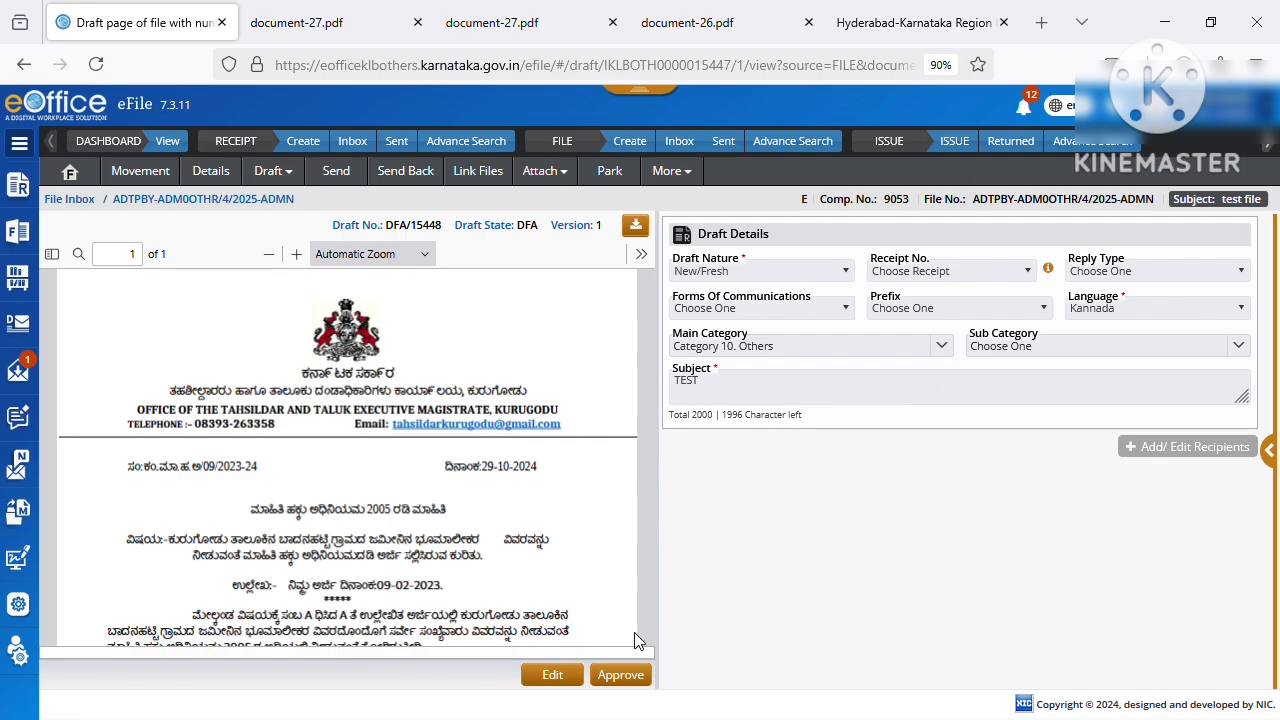
left_click(288, 178)
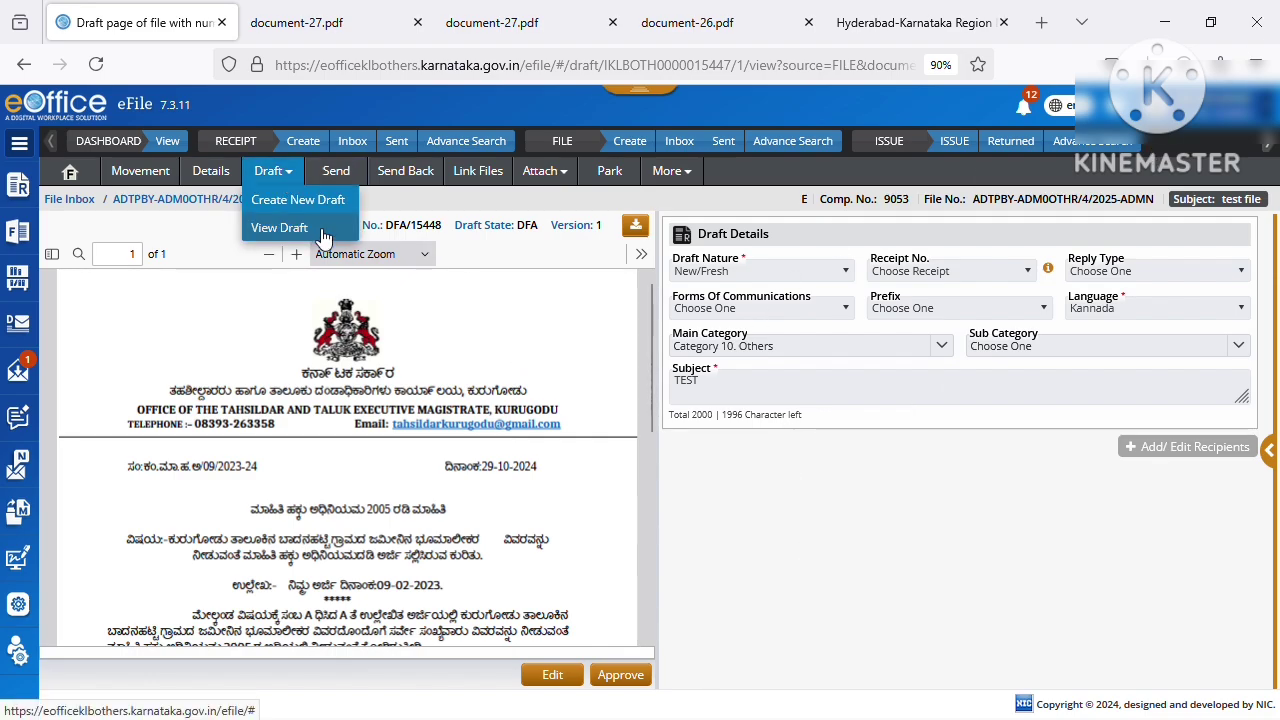
left_click(310, 228)
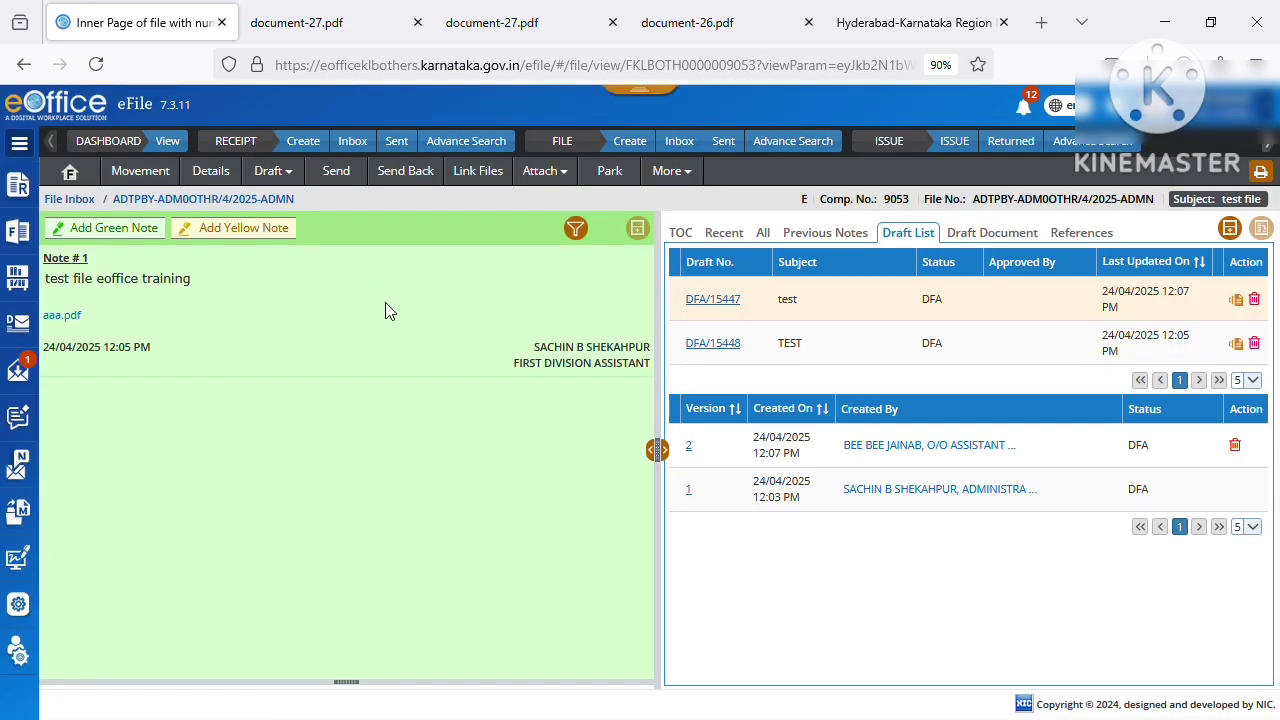
Open draft DFA/15448 for editing and remove its uploaded document
left_click(703, 345)
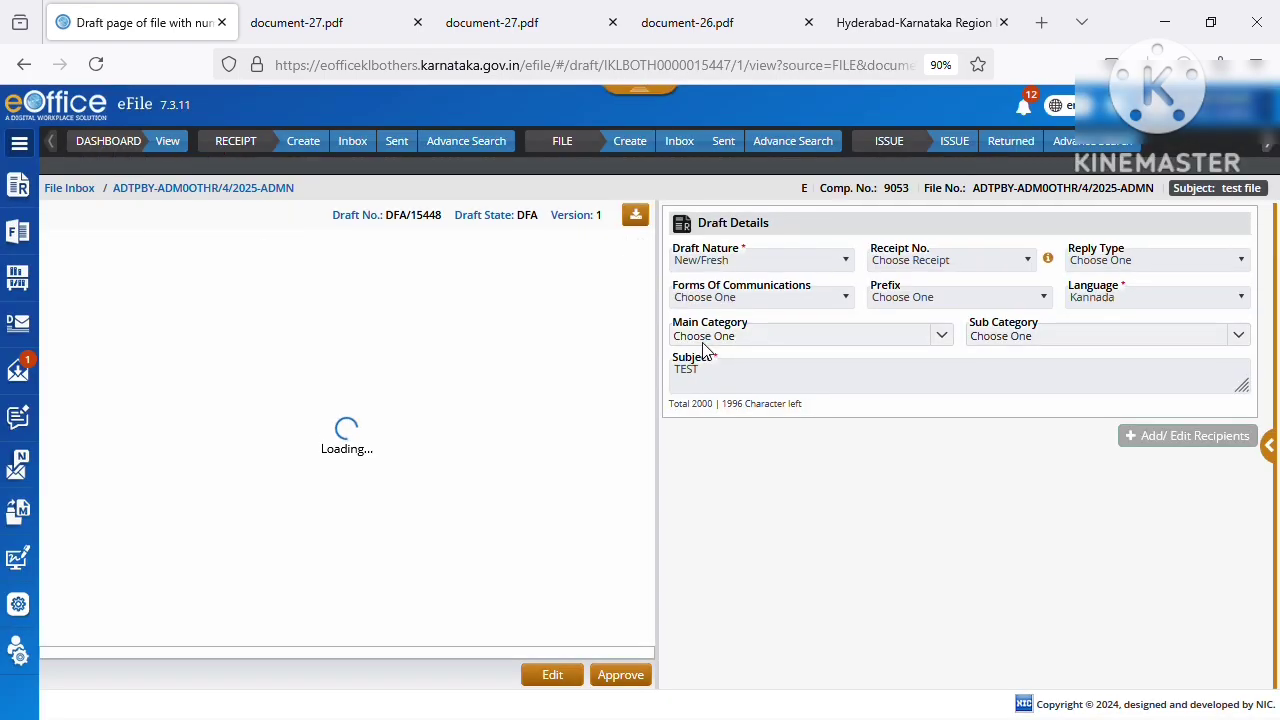
left_click(552, 675)
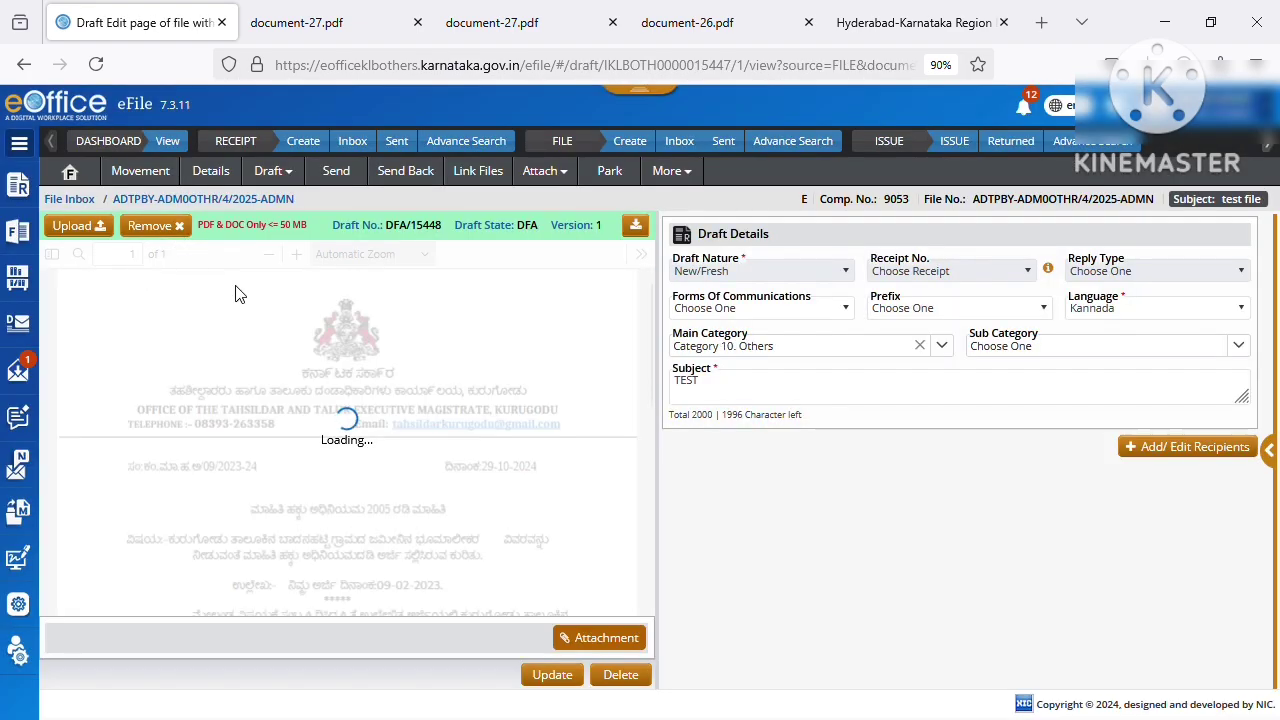
left_click(157, 226)
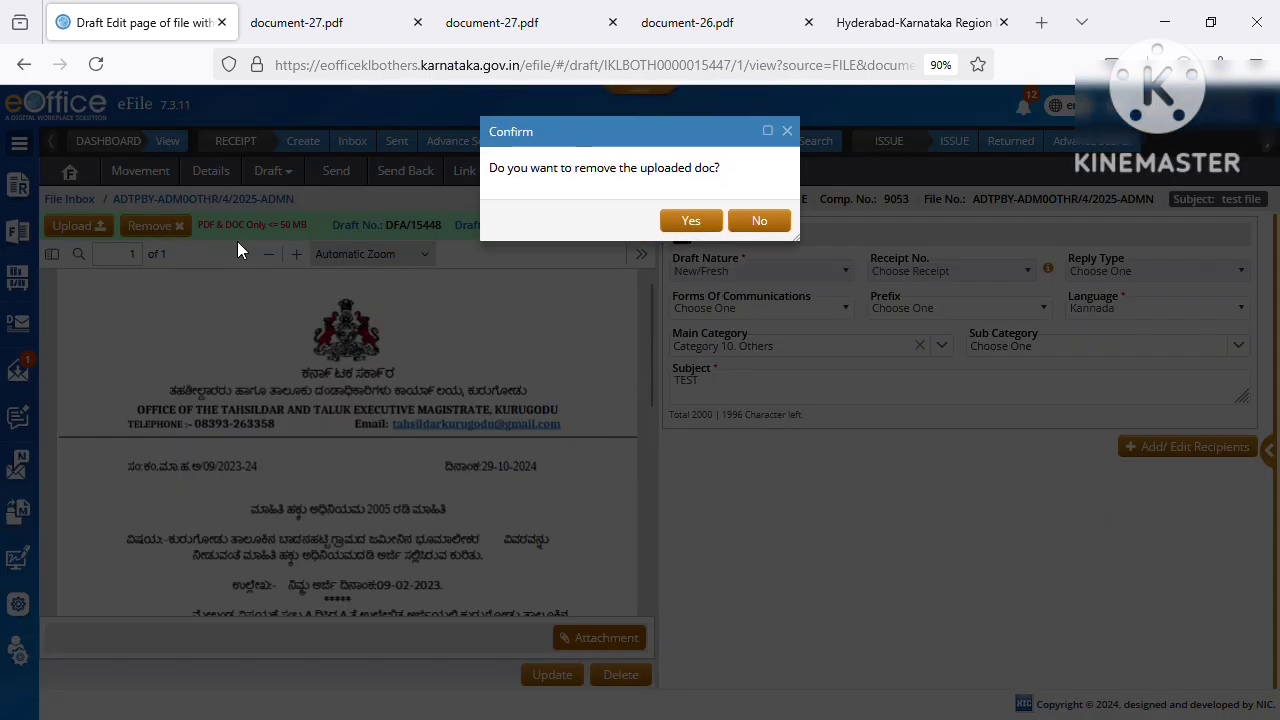
left_click(688, 221)
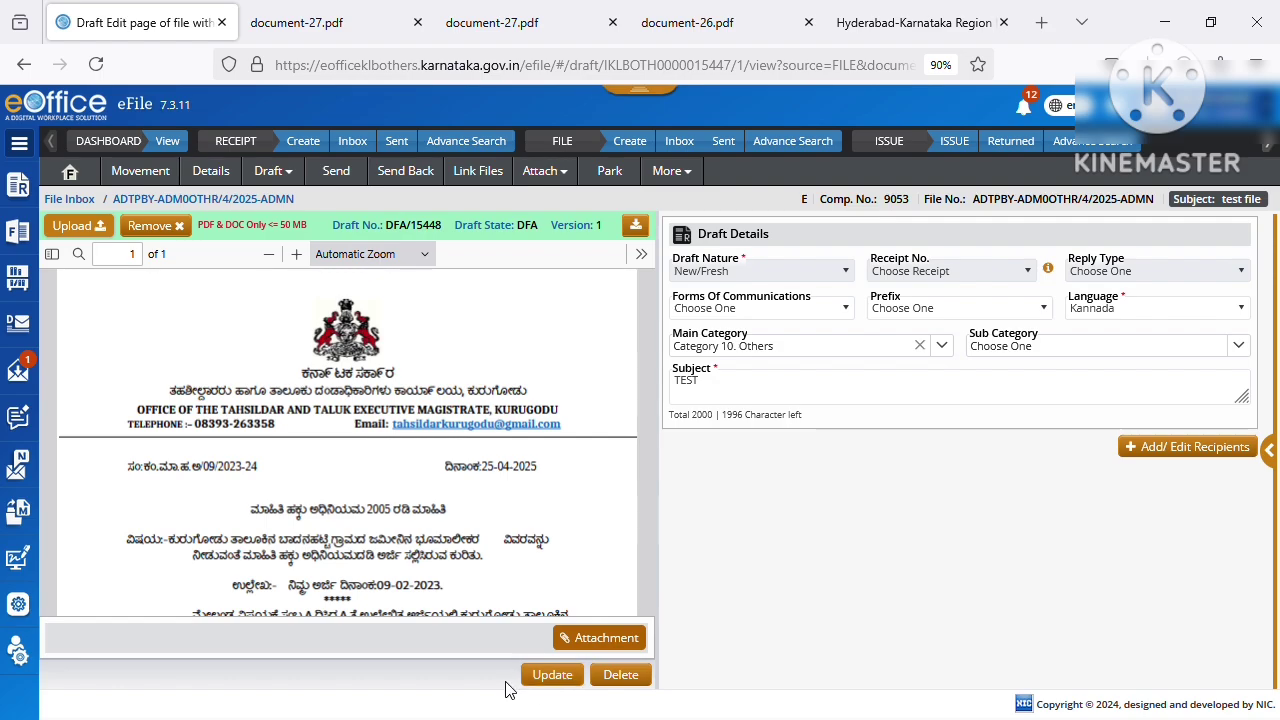
Save the updated draft DFA/15448 with its replacement letter and return to the file's draft list
left_click(545, 682)
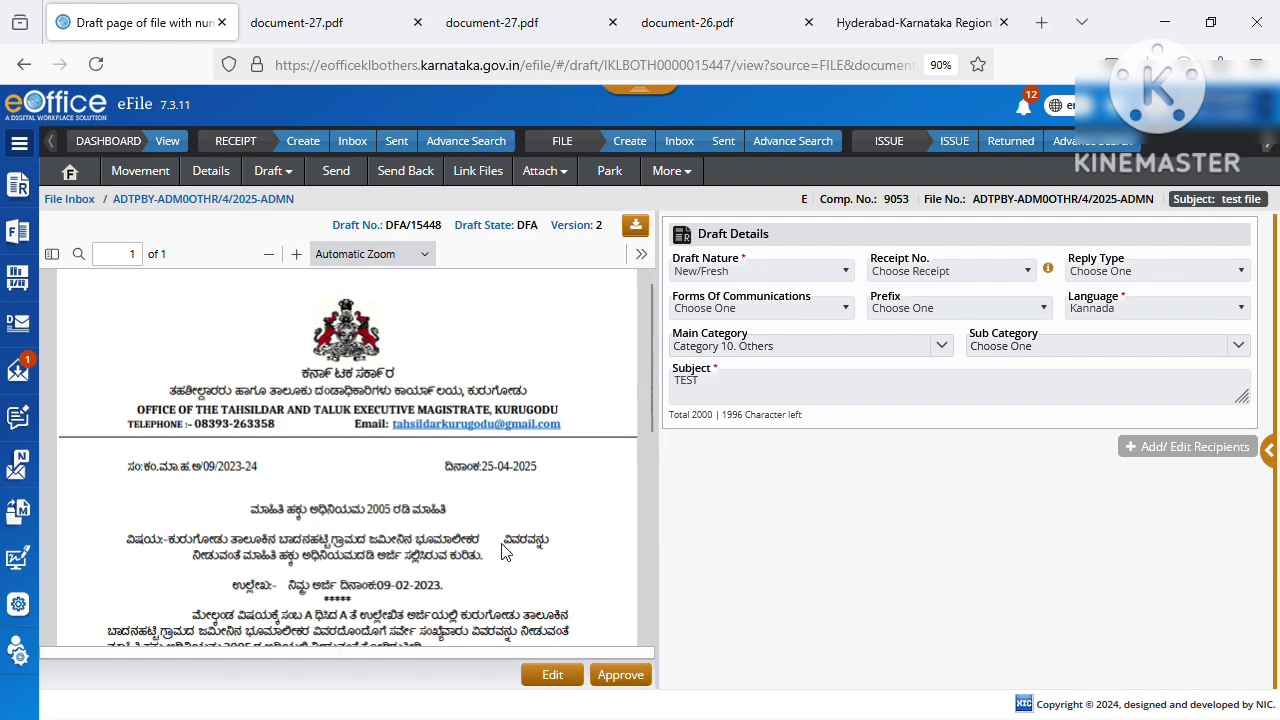
left_click(274, 171)
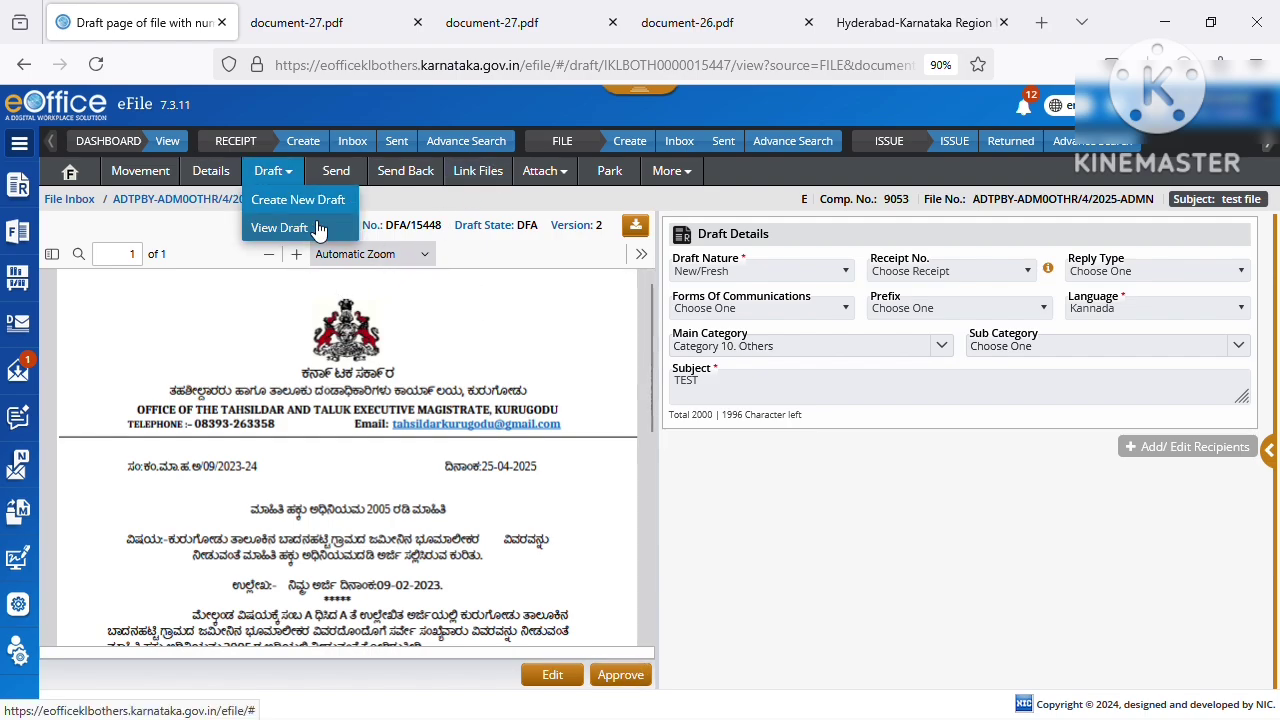
left_click(284, 228)
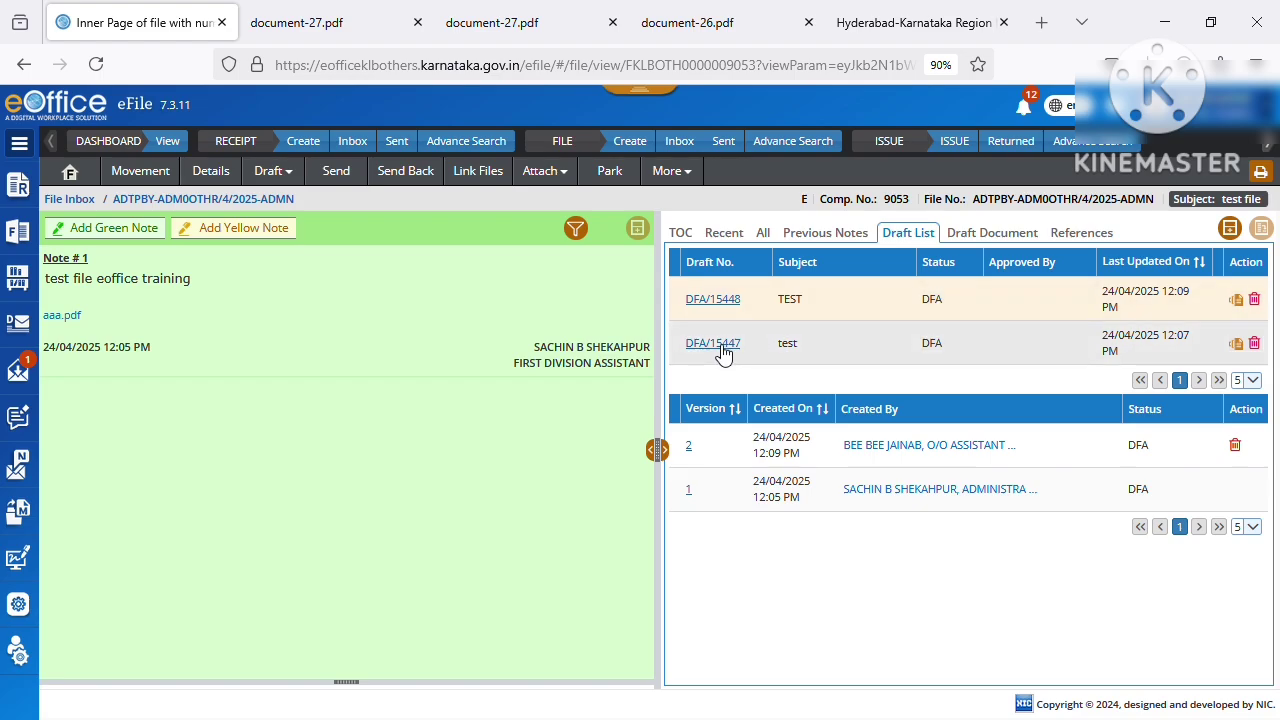
Open draft DFA/15447, read through its letter and approve the draft
left_click(715, 344)
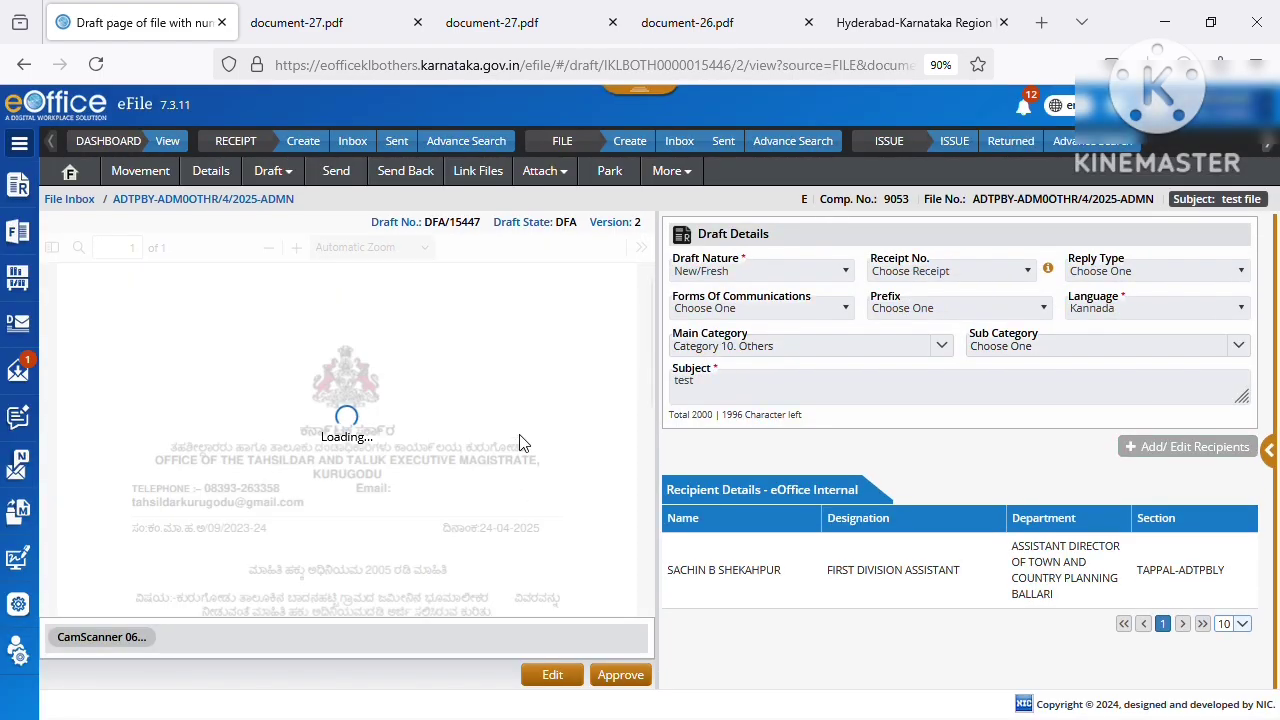
scroll(538, 452, "down", 3)
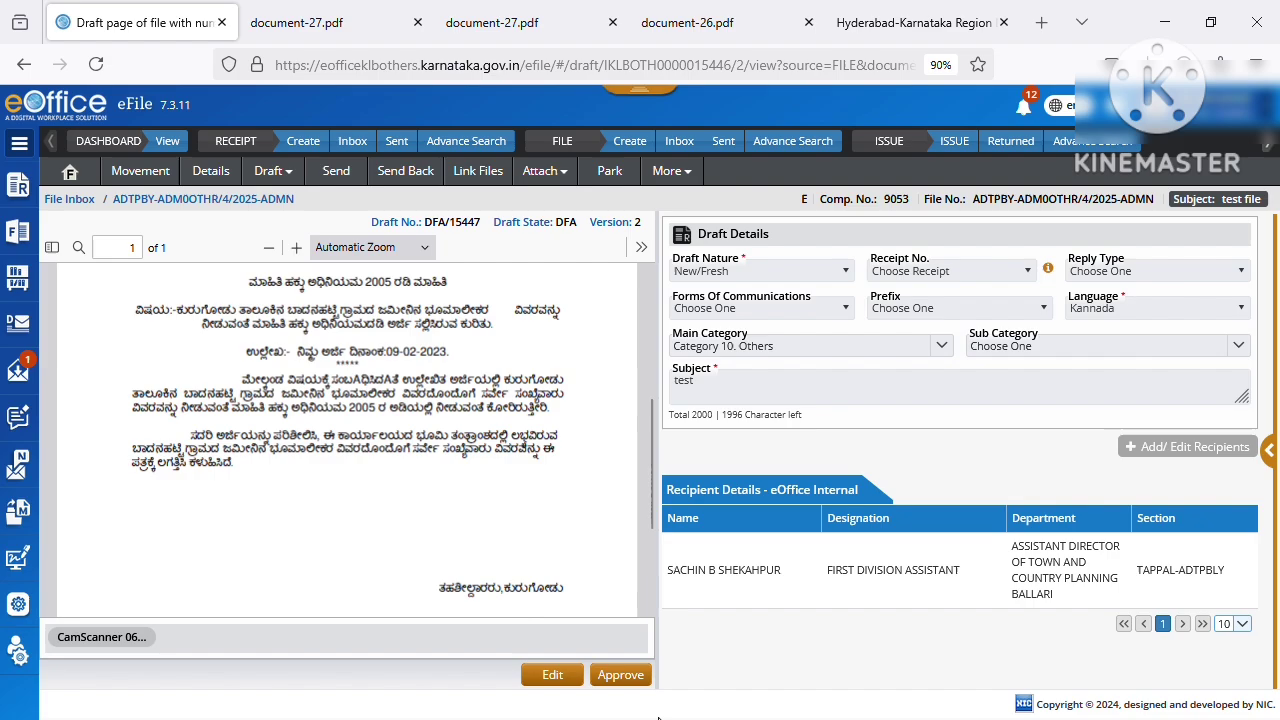
left_click(620, 676)
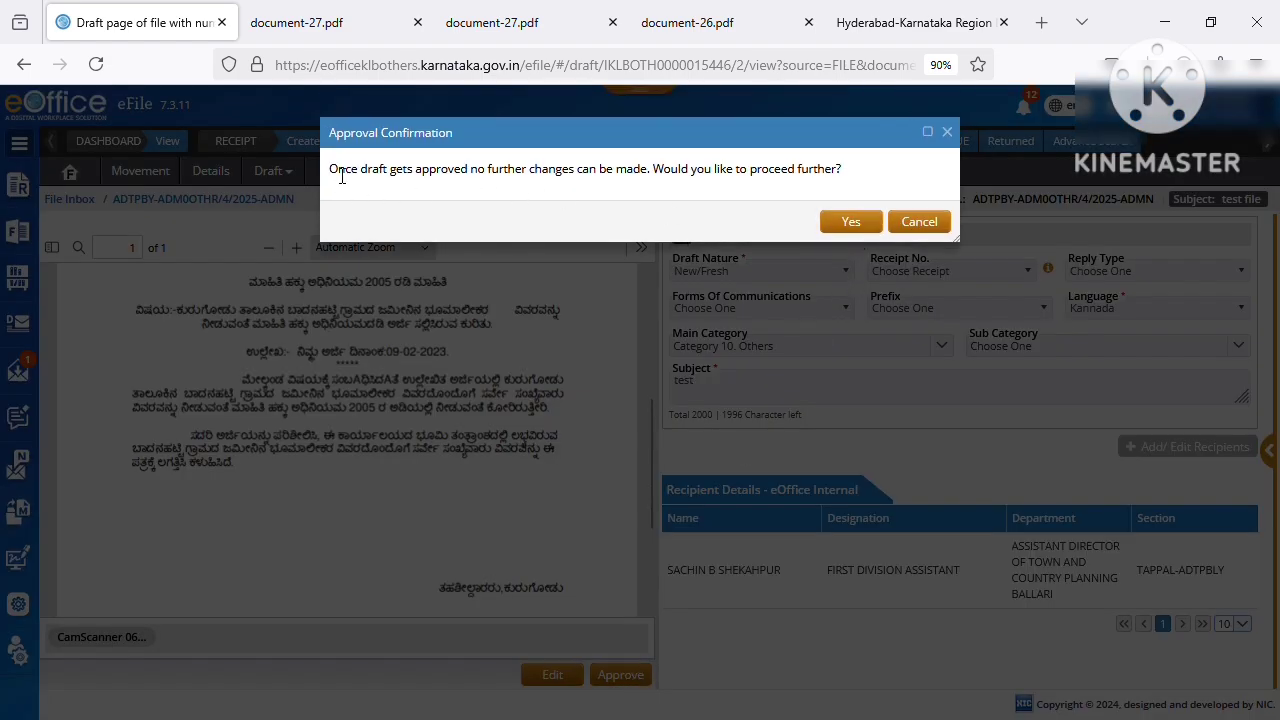
left_click_drag(341, 176, 862, 182)
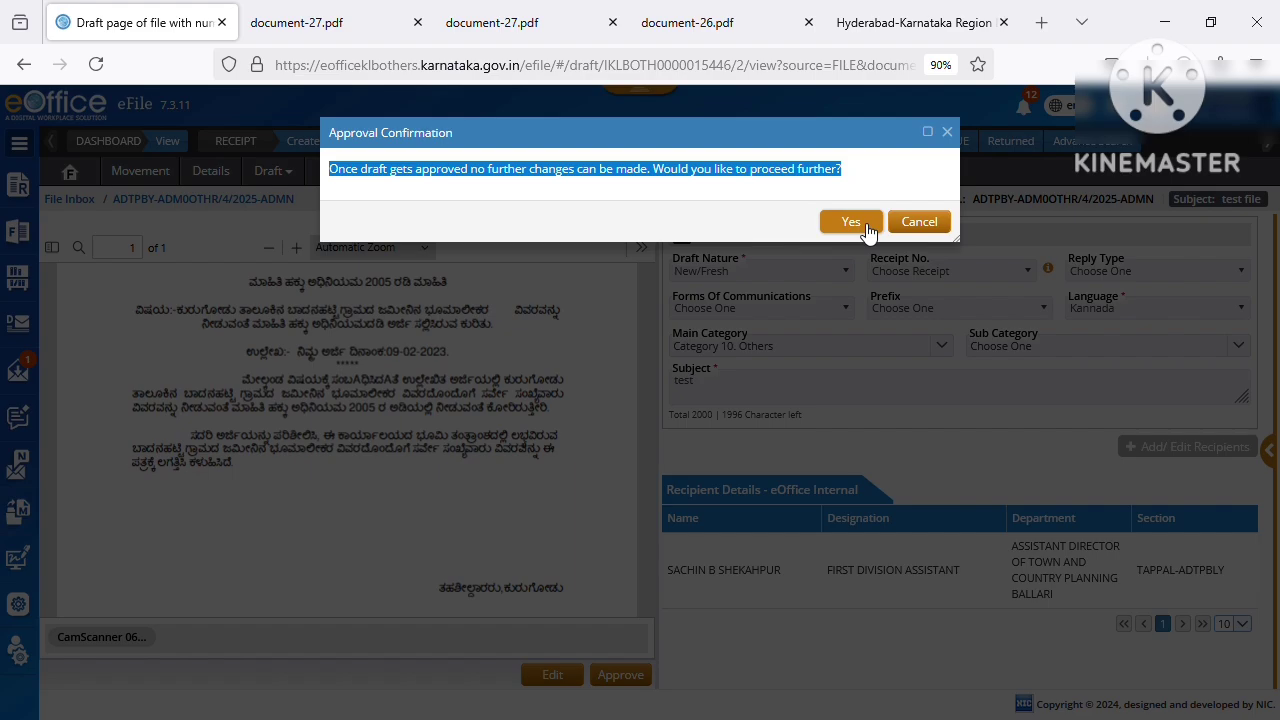
left_click(866, 226)
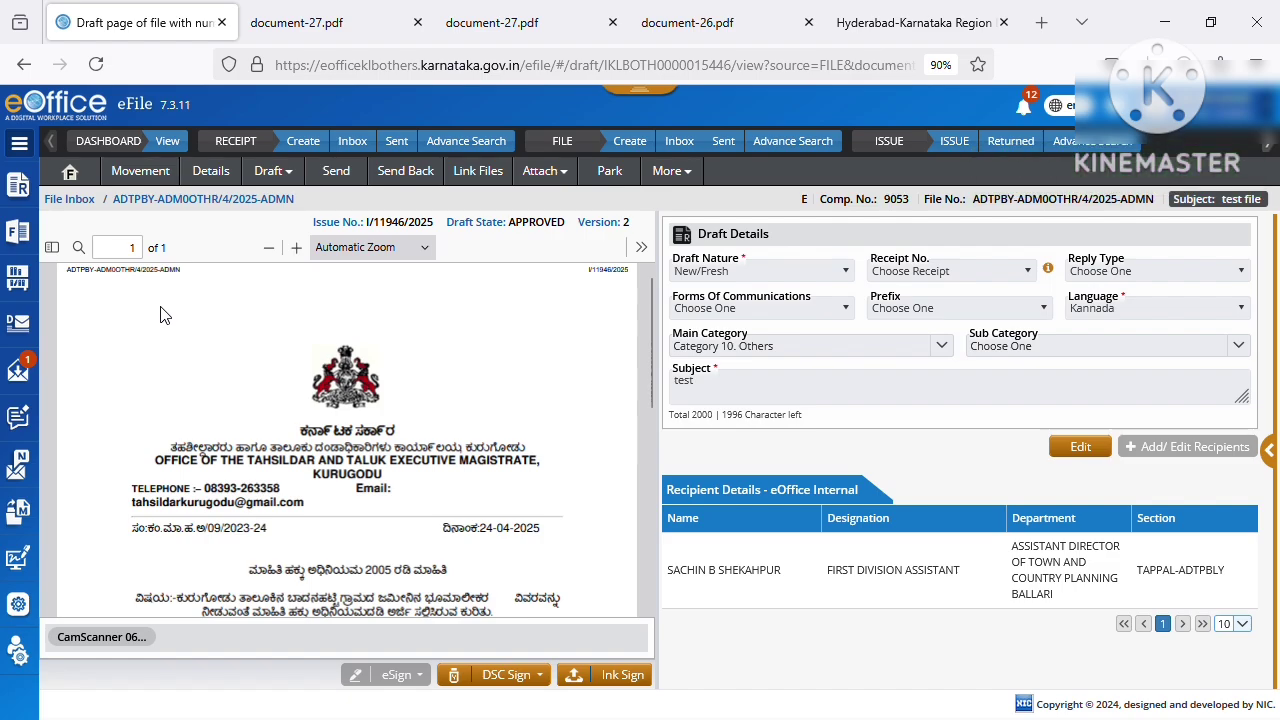
Examine the file number stamped in the header of the approved letter at 100% zoom
scroll(161, 310, "up", 1)
scroll(161, 310, "up", 1)
left_click_drag(448, 610, 426, 610)
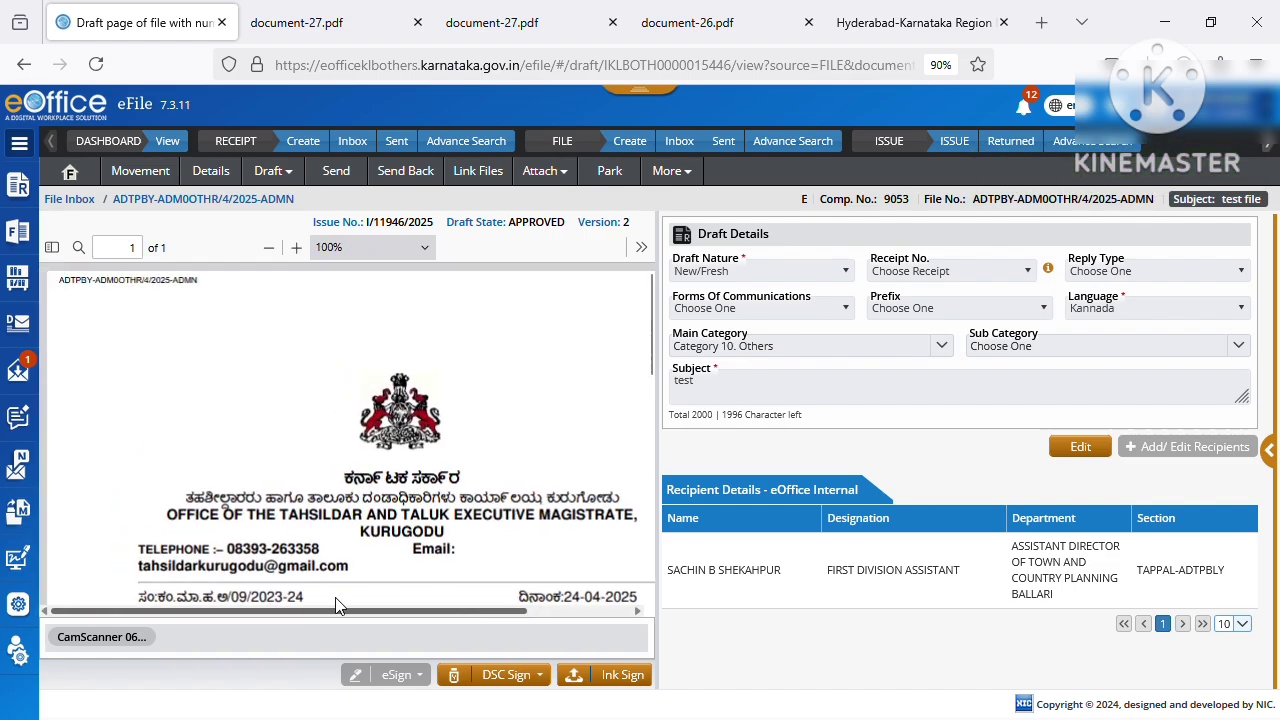
left_click_drag(60, 281, 212, 287)
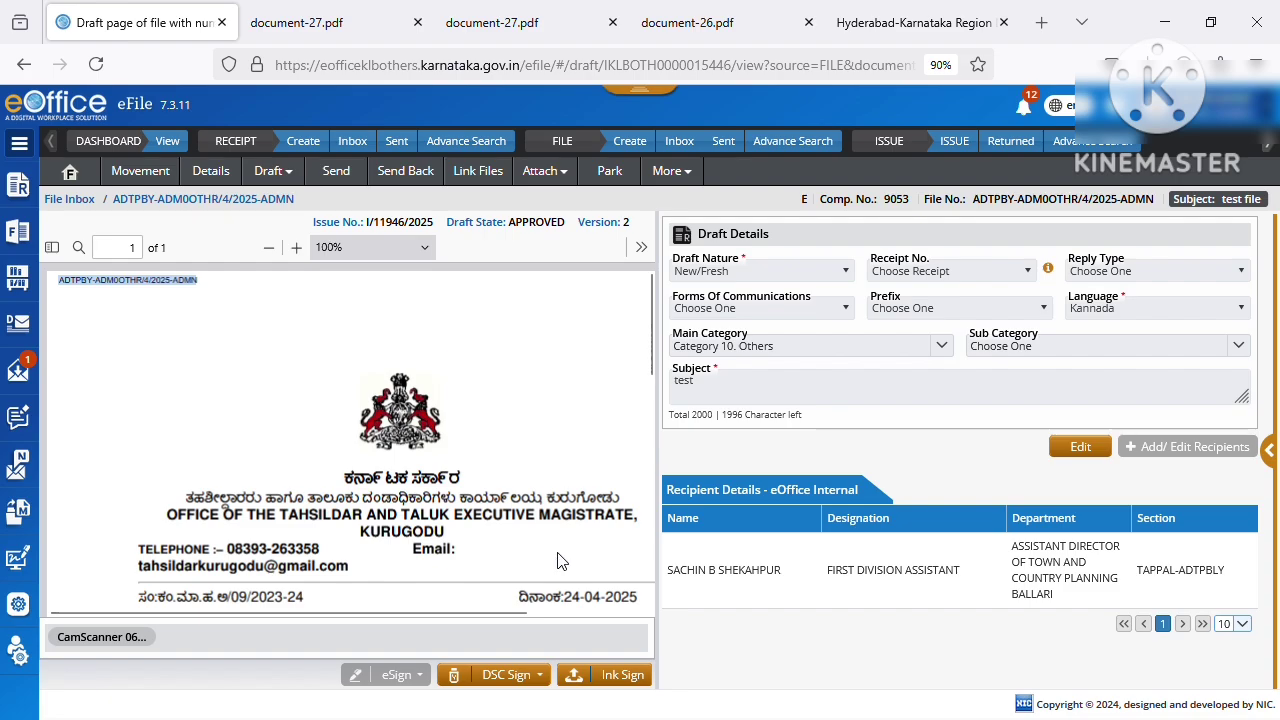
Try to apply a custom DSC signature in a box around the signatory line at the end of the letter
left_click(518, 679)
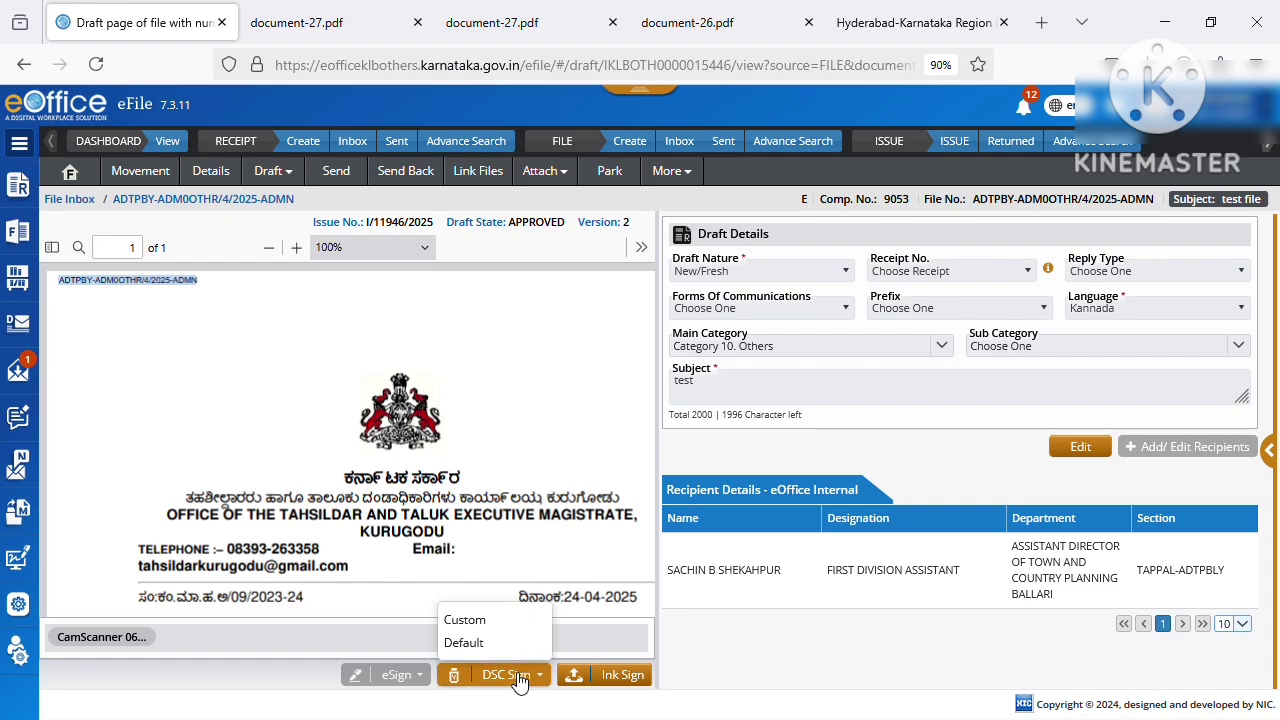
left_click(466, 621)
scroll(700, 451, "down", 5)
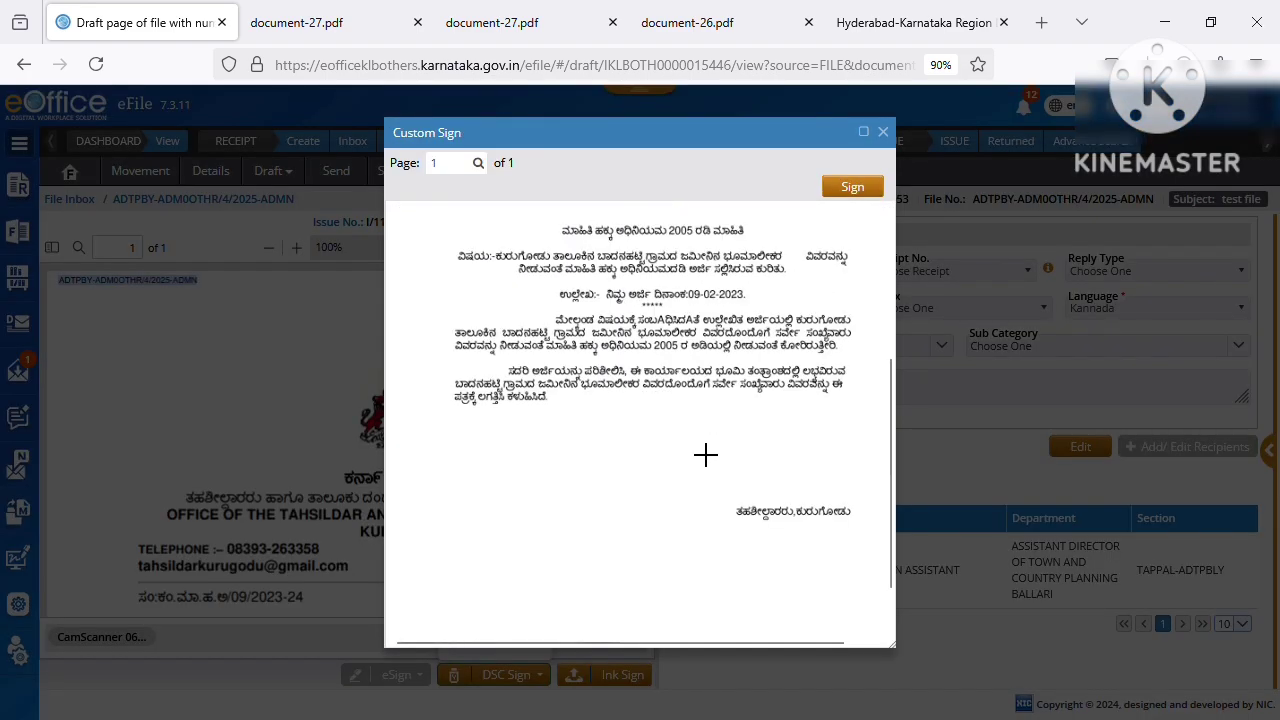
mouse_move(740, 443)
left_mouse_down()
mouse_move(817, 514)
mouse_move(868, 515)
left_mouse_up()
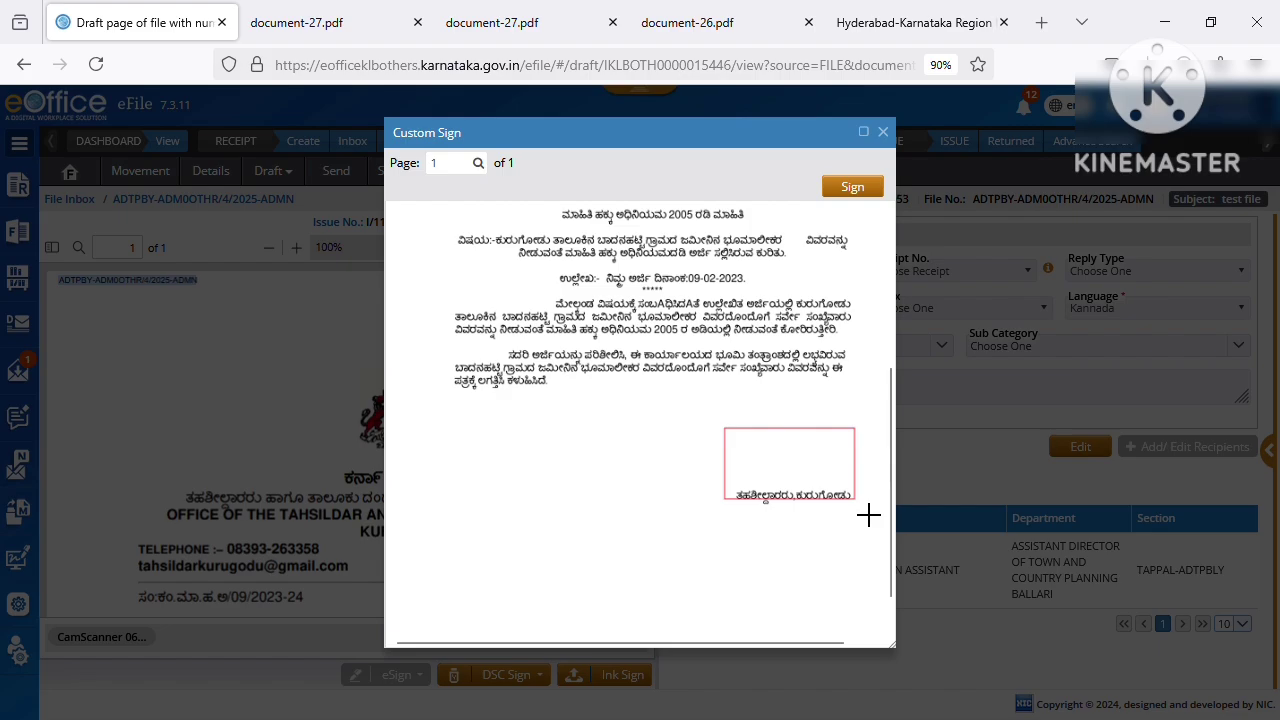
left_click(866, 189)
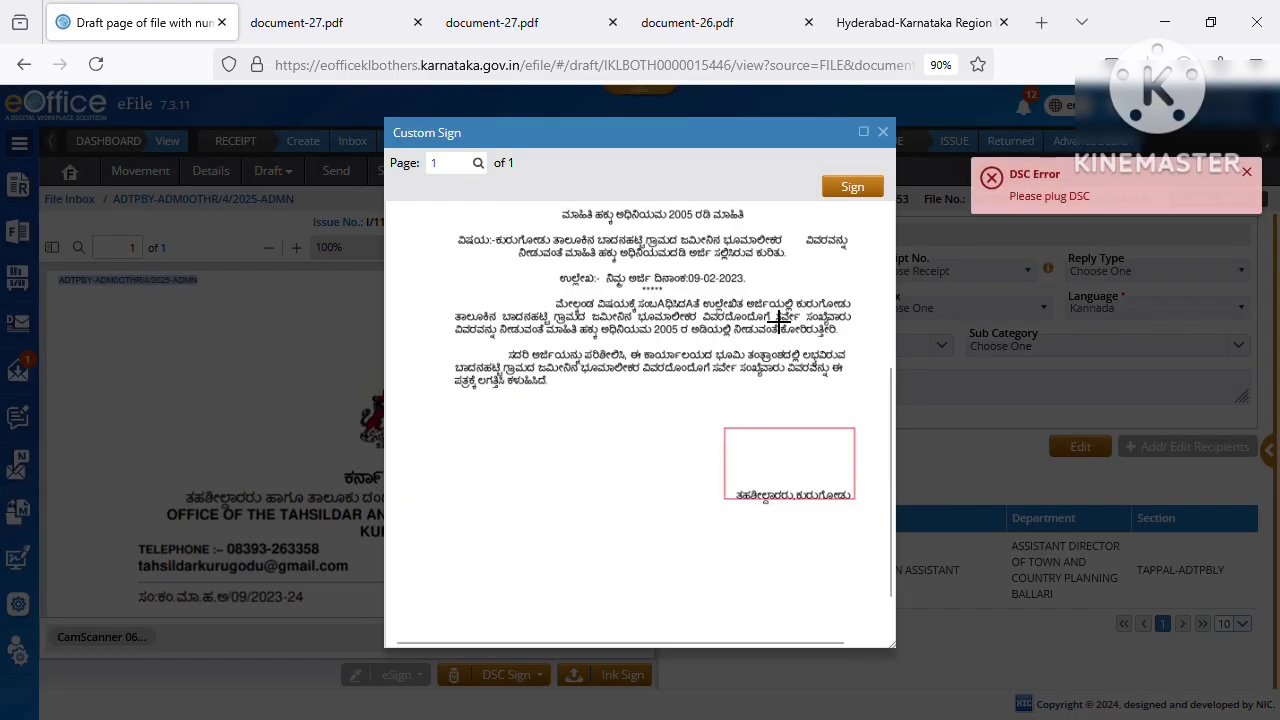
left_click(883, 133)
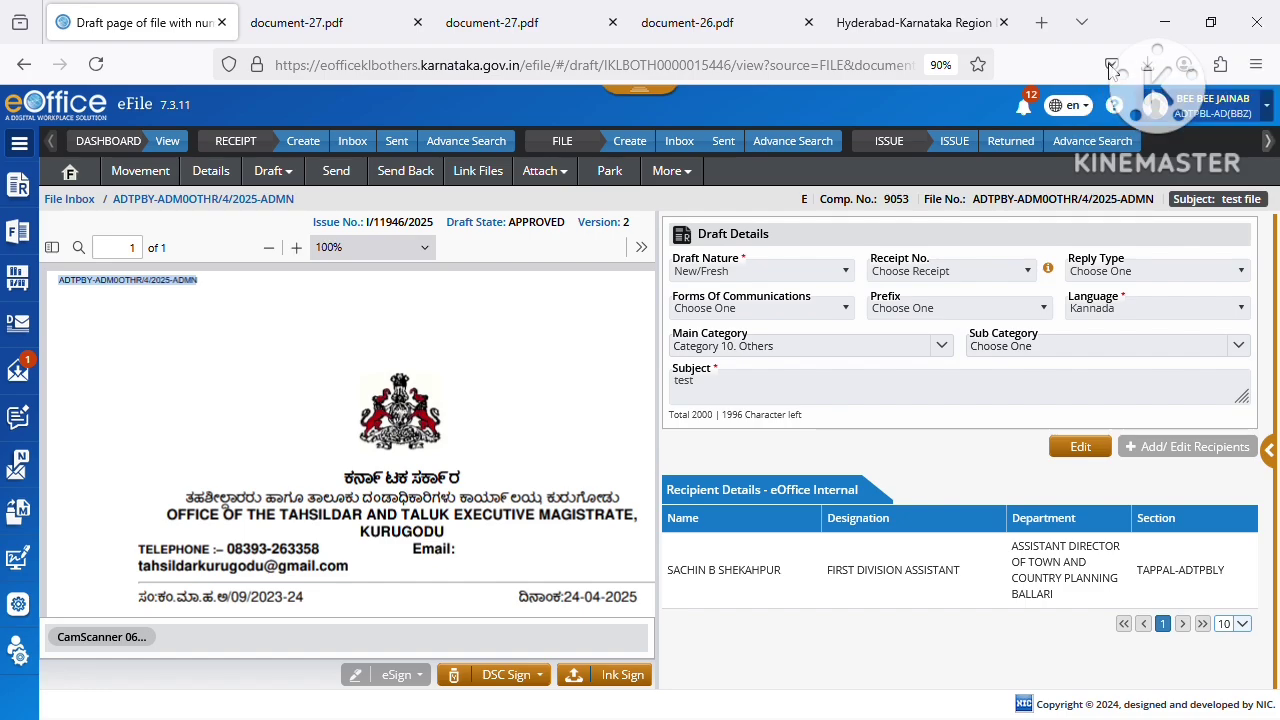
Open the signed-in user's account options
left_click(1160, 106)
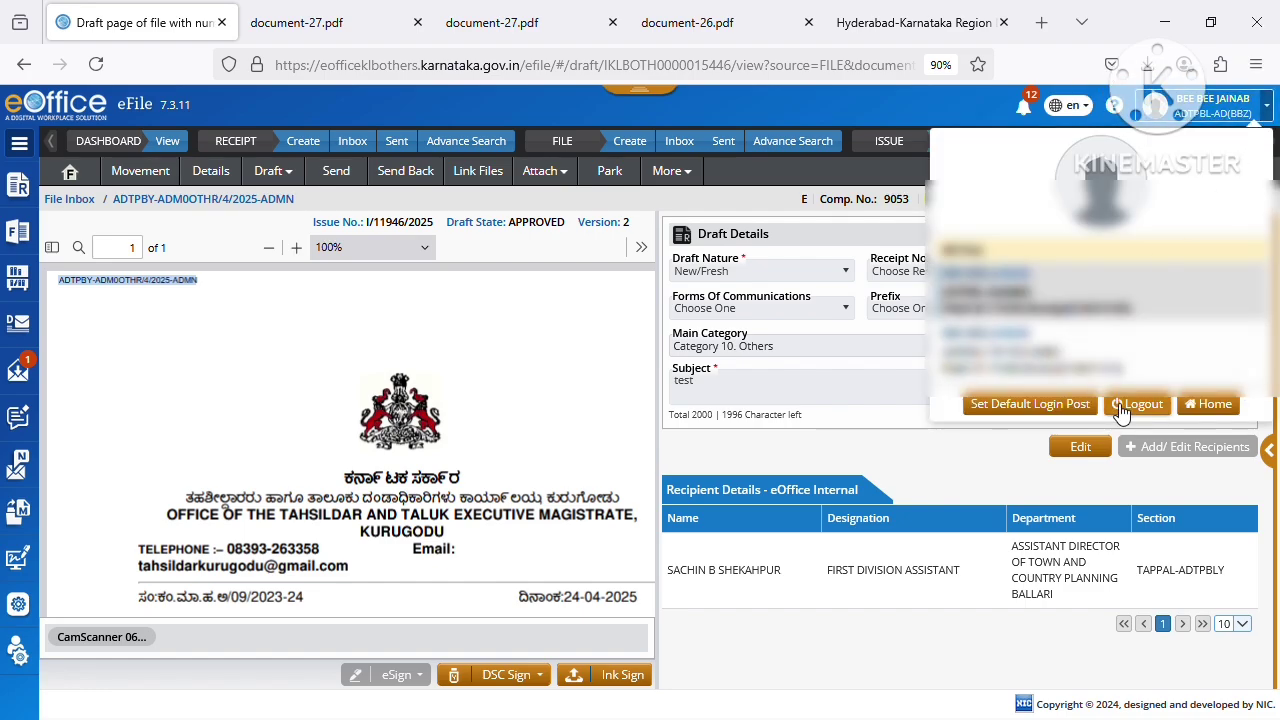